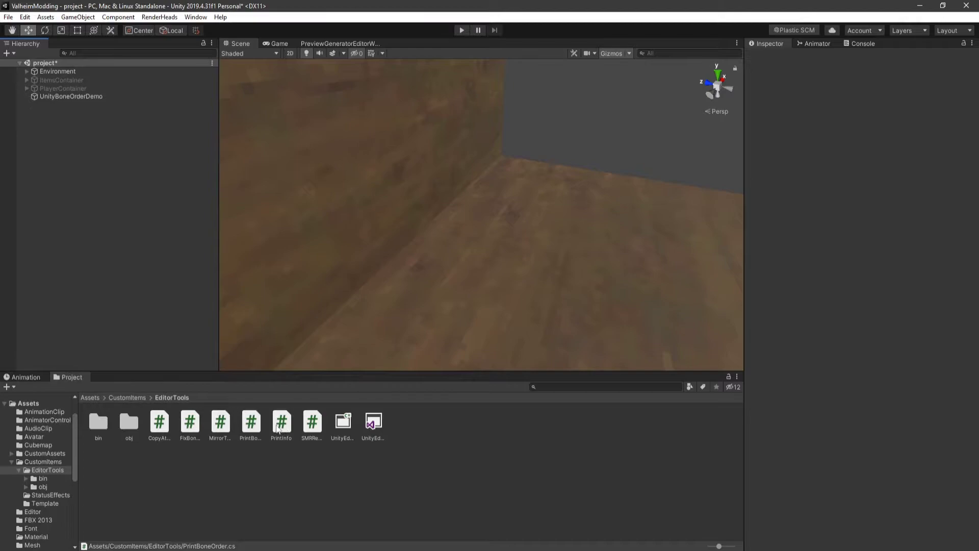
Step: Look at the PrintBoneOrder script, and create an empty child object under UnityBoneOrderDemo
click(253, 424)
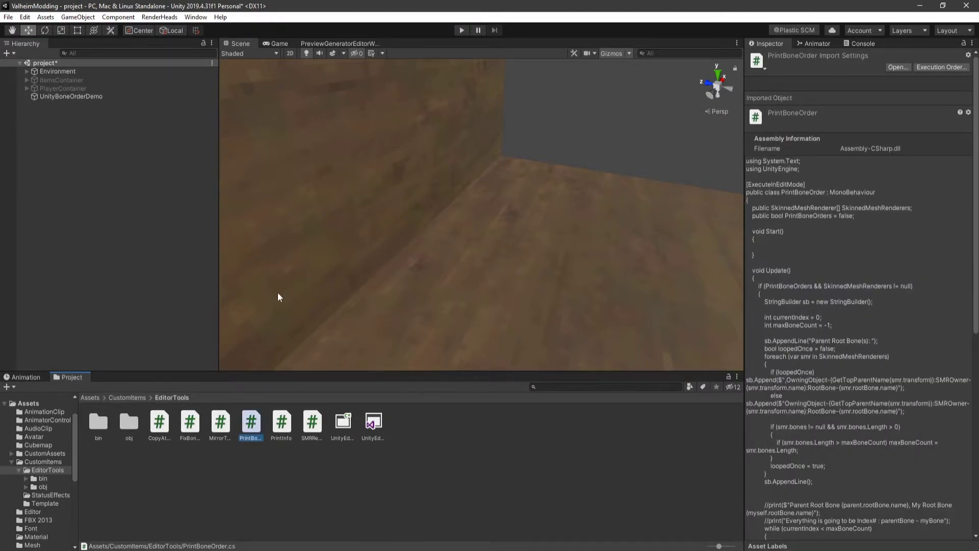
click(67, 96)
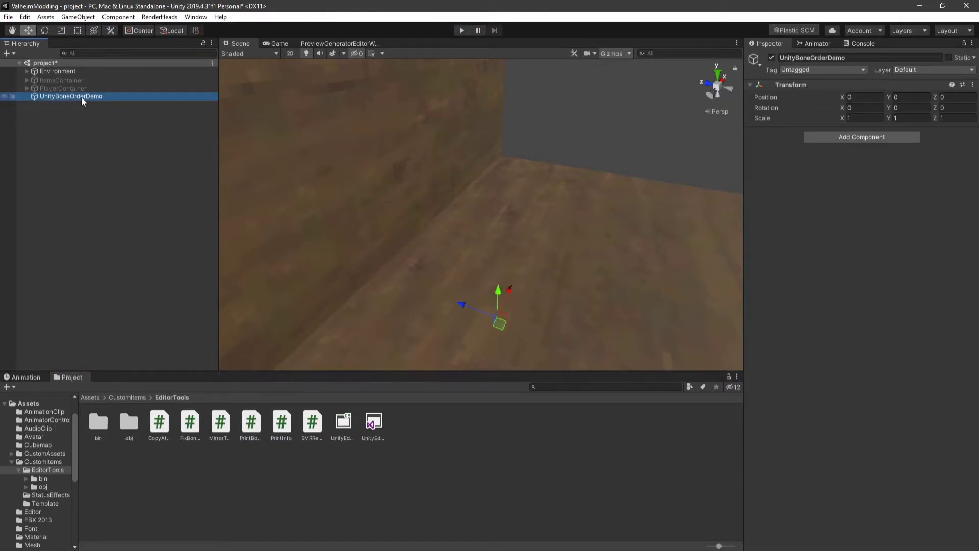
right_click(81, 97)
click(132, 197)
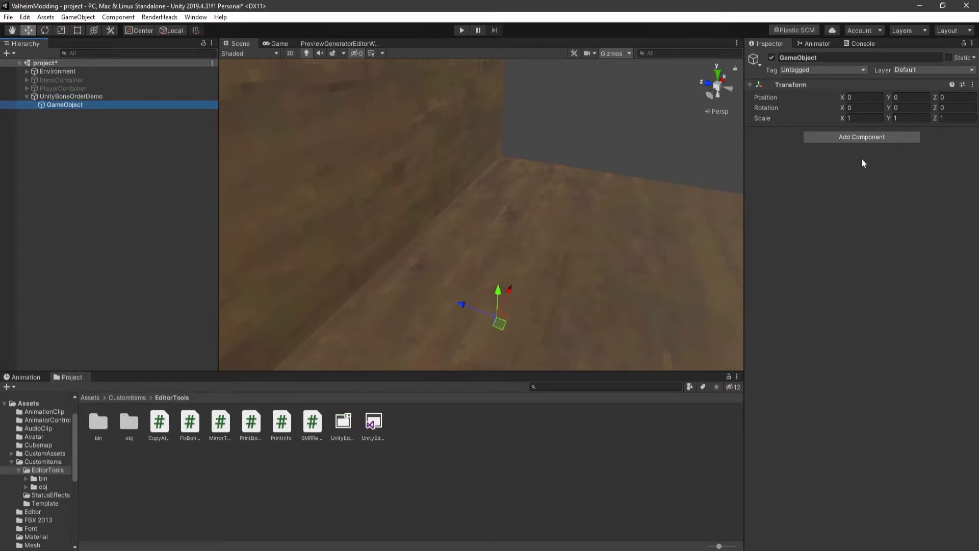
Step: Add the Print Bone Order script to the new GameObject and set its Skinned Mesh Renderers size to 1
click(855, 136)
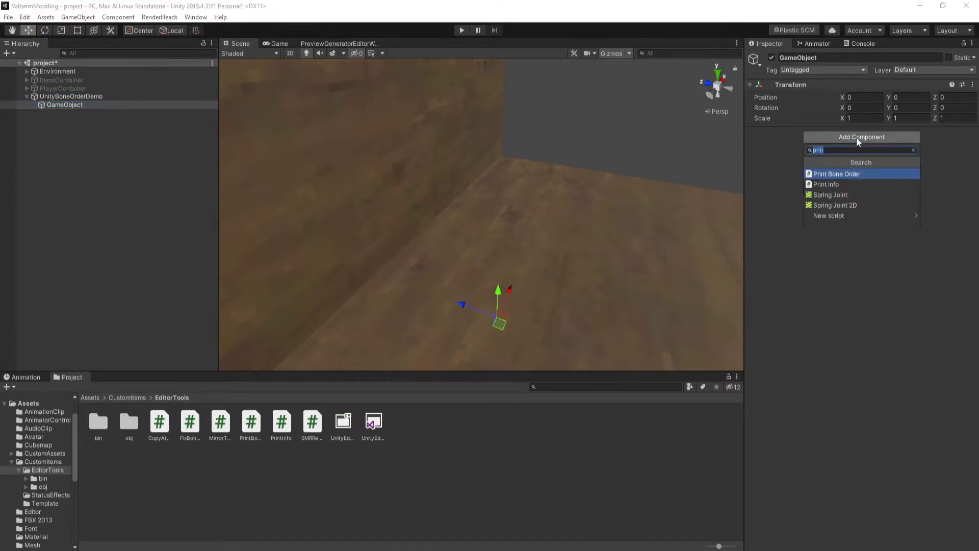
click(825, 175)
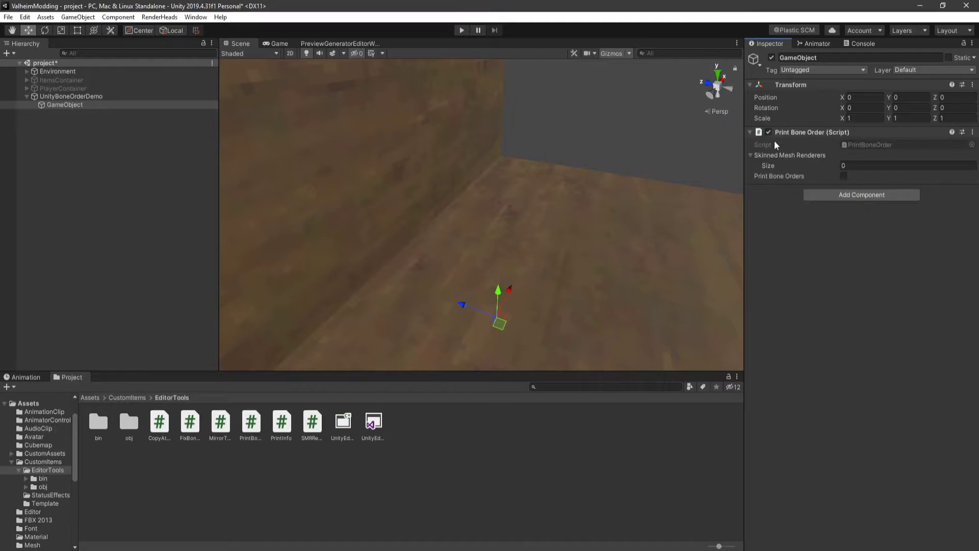
click(867, 165)
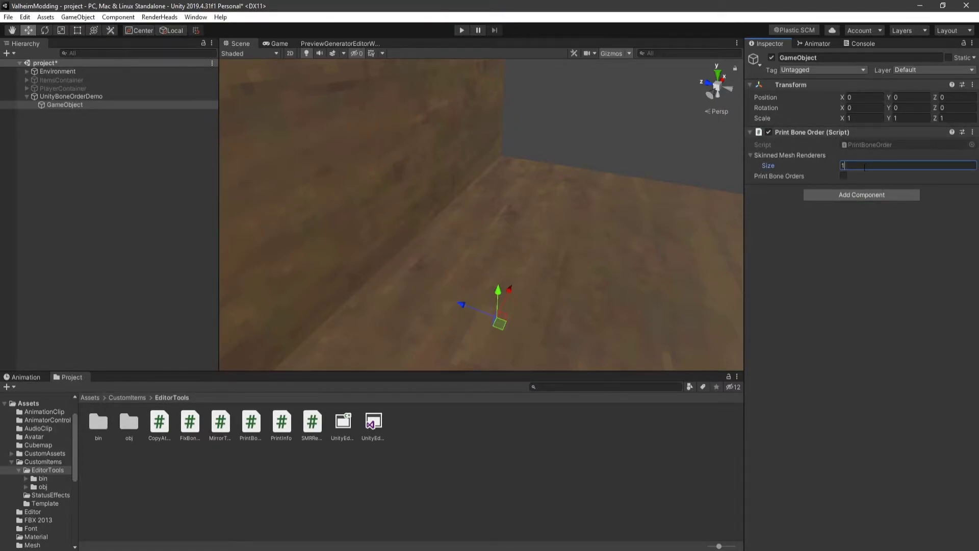
text(1)
key(Return)
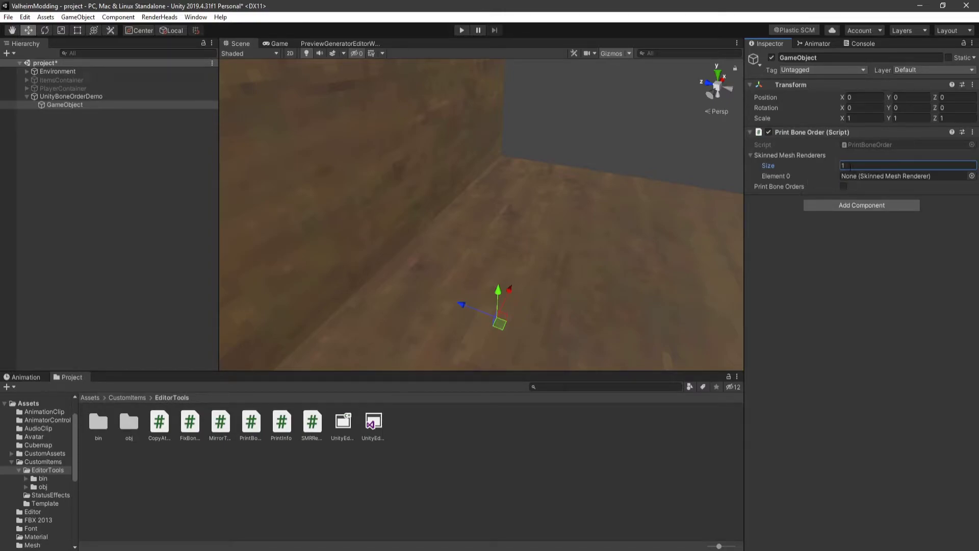
Step: Search the project assets for "player t:prefab"
click(561, 386)
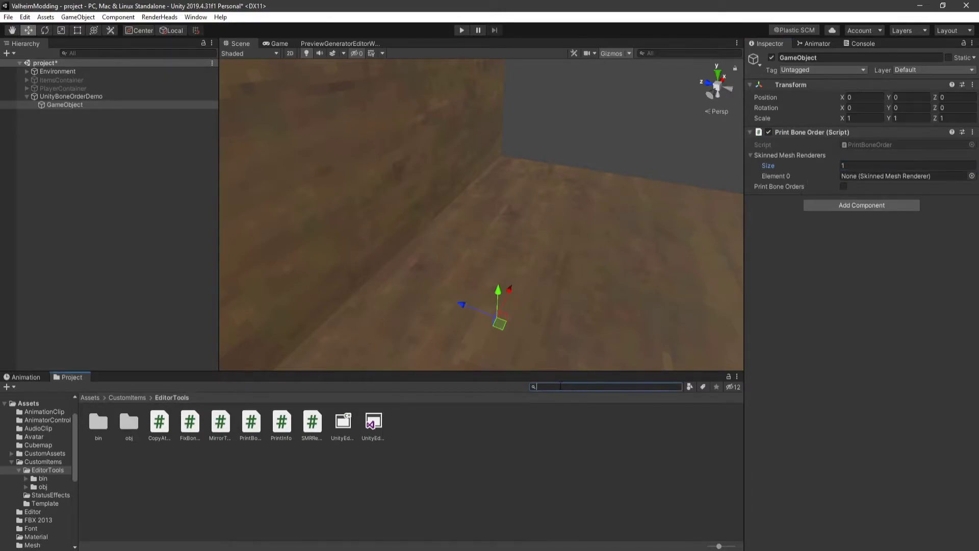
text(player t)
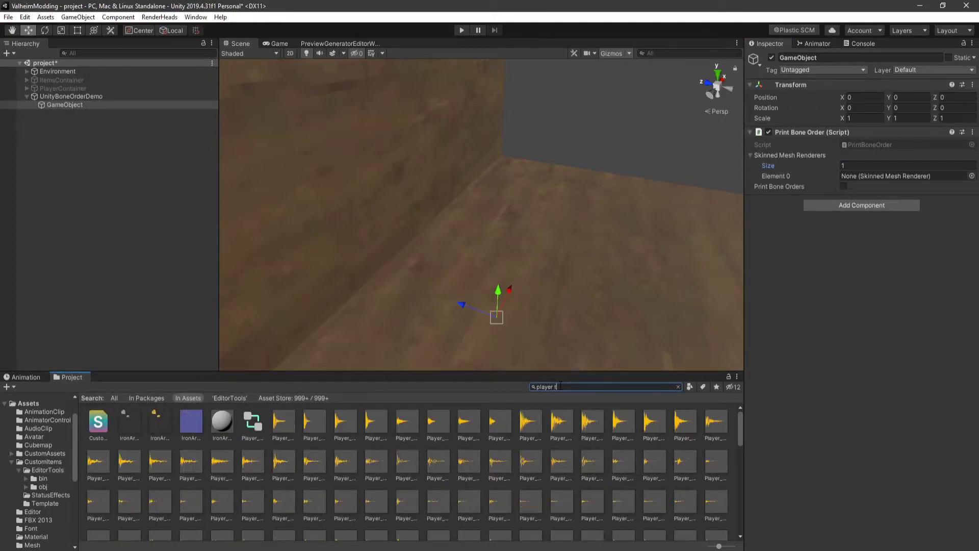
text(:)
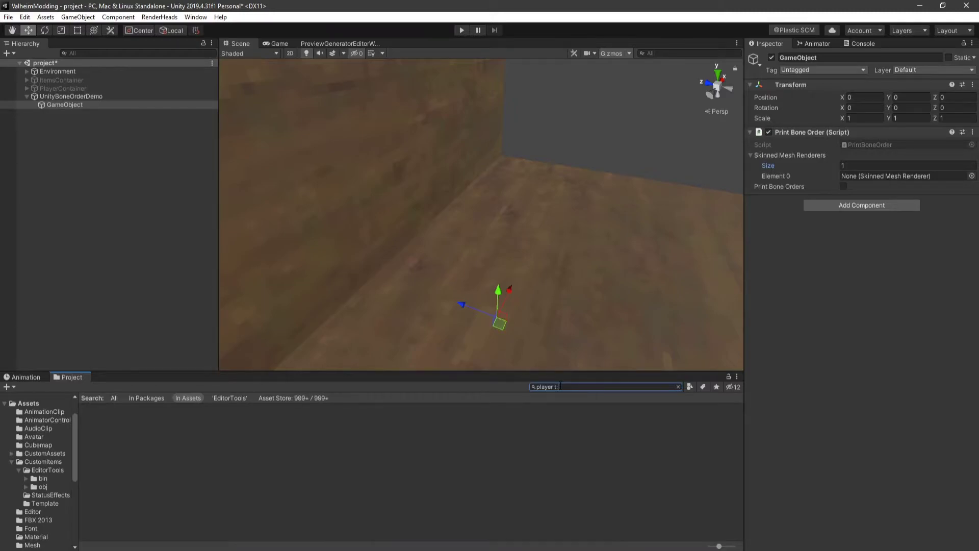
text(prefab)
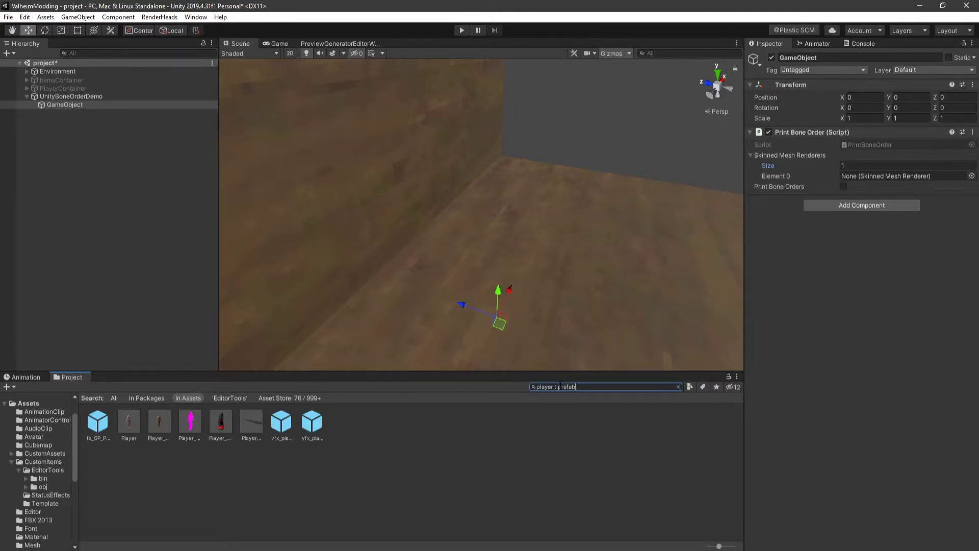
Step: Place the Player prefab under UnityBoneOrderDemo and set its Y position to 0
click(128, 423)
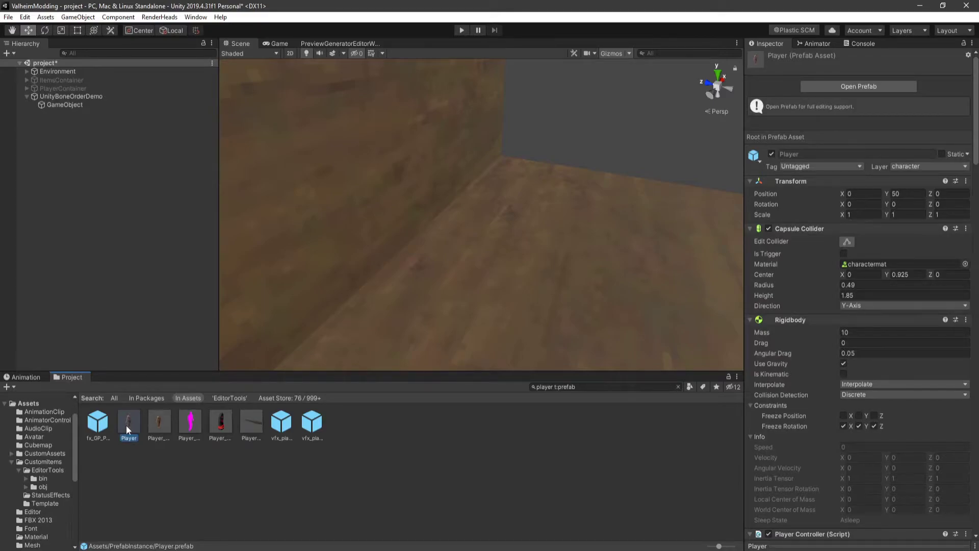
drag(129, 434, 74, 94)
click(909, 106)
text(0)
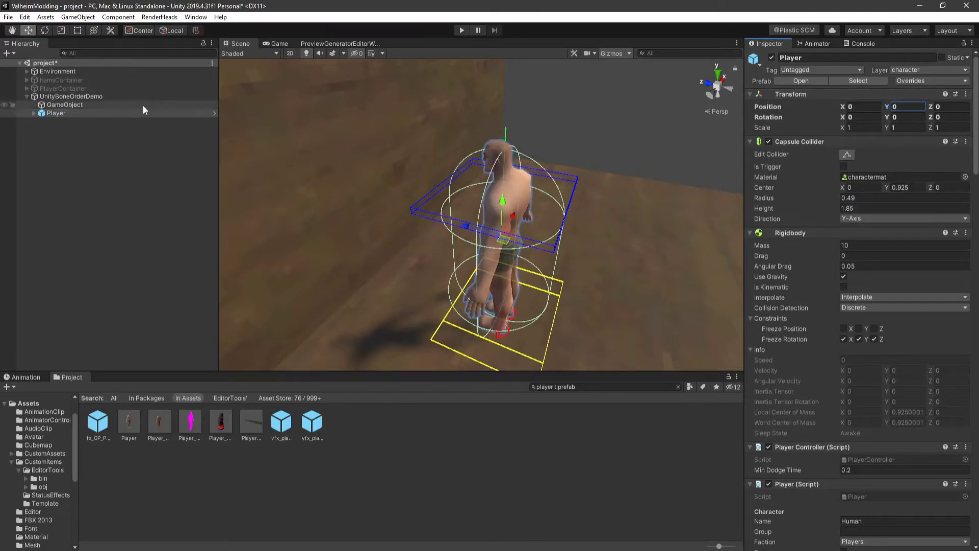
Step: Expand the Player's Visual and Armature objects and inspect the body's Skinned Mesh Renderer and its root bone
click(33, 113)
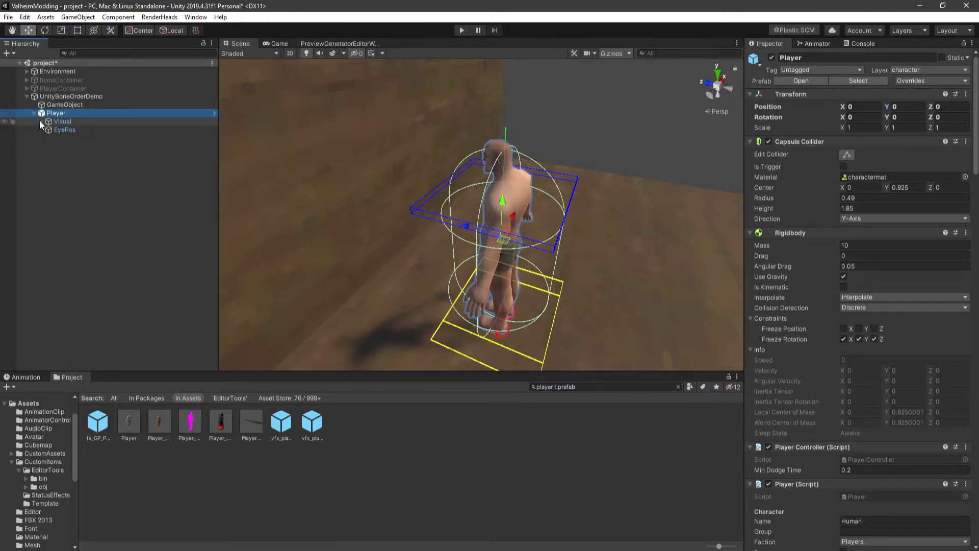
click(40, 122)
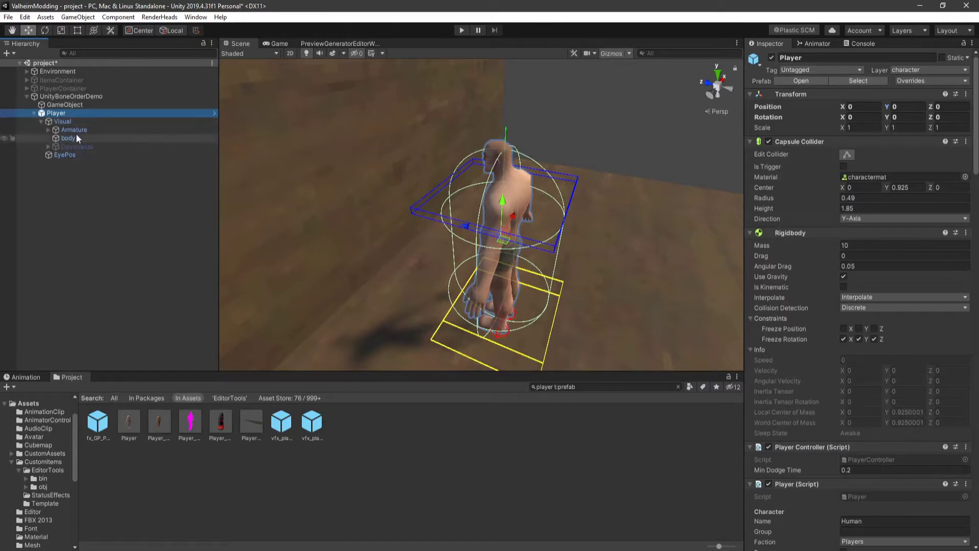
click(48, 129)
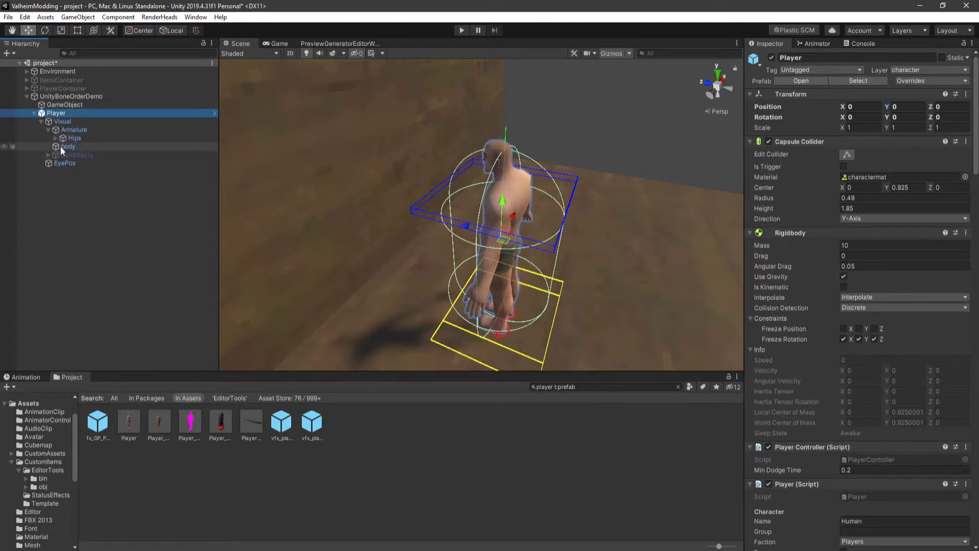
click(62, 146)
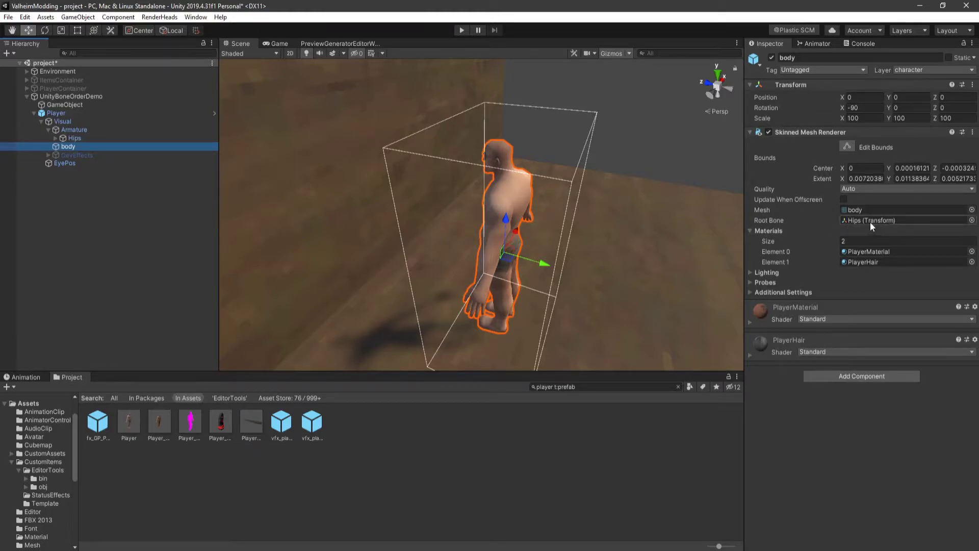
Step: Unpack the Player prefab completely and set the body's Root Bone to Armature
right_click(59, 113)
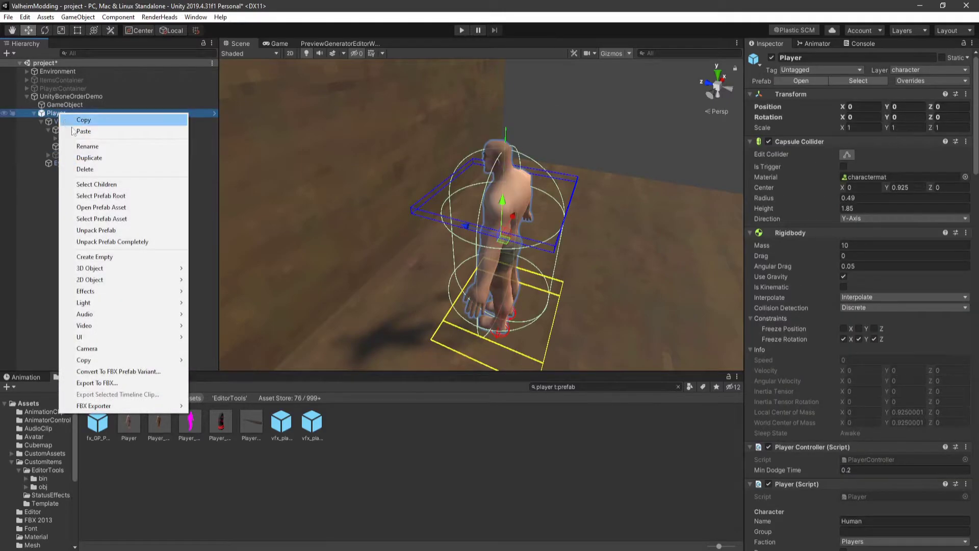
click(131, 242)
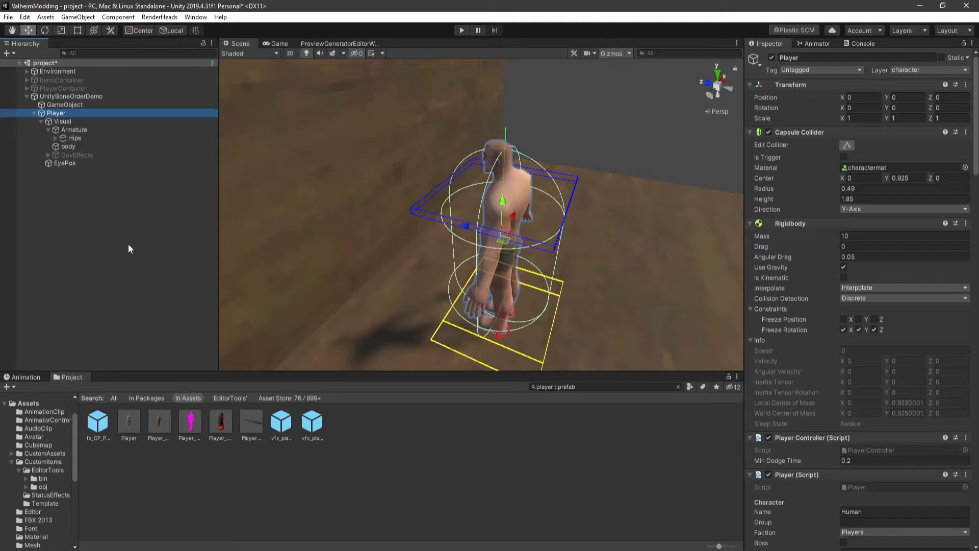
click(67, 147)
click(73, 131)
drag(73, 130, 869, 221)
Step: Duplicate the body object and rename the copy to bodyfem
right_click(65, 146)
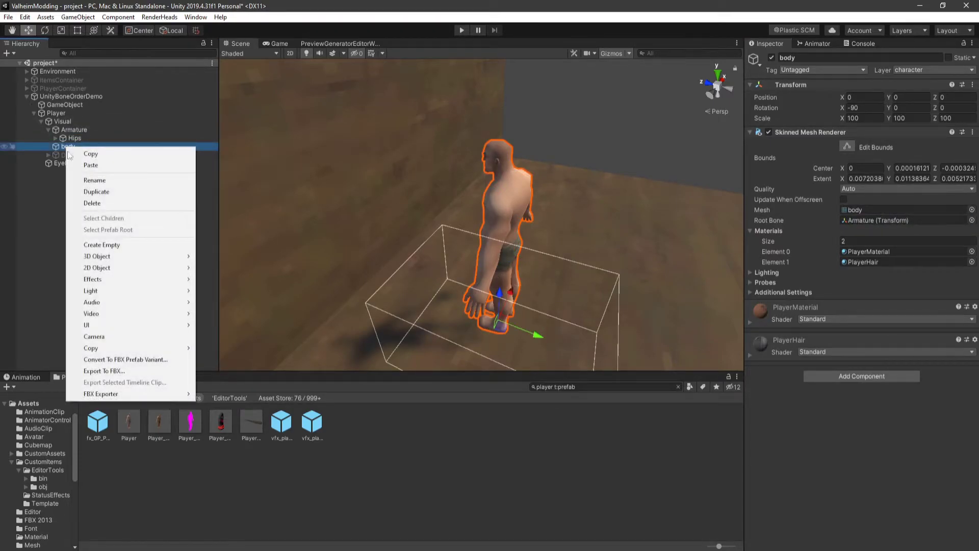
click(94, 192)
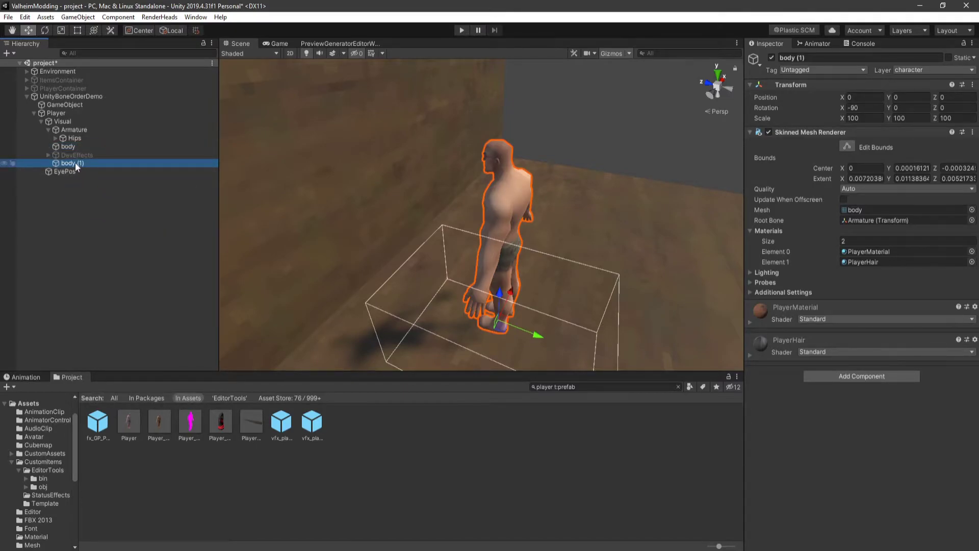
click(76, 163)
key(End)
key(BackSpace)
key(BackSpace)
key(BackSpace)
key(BackSpace)
text(fem)
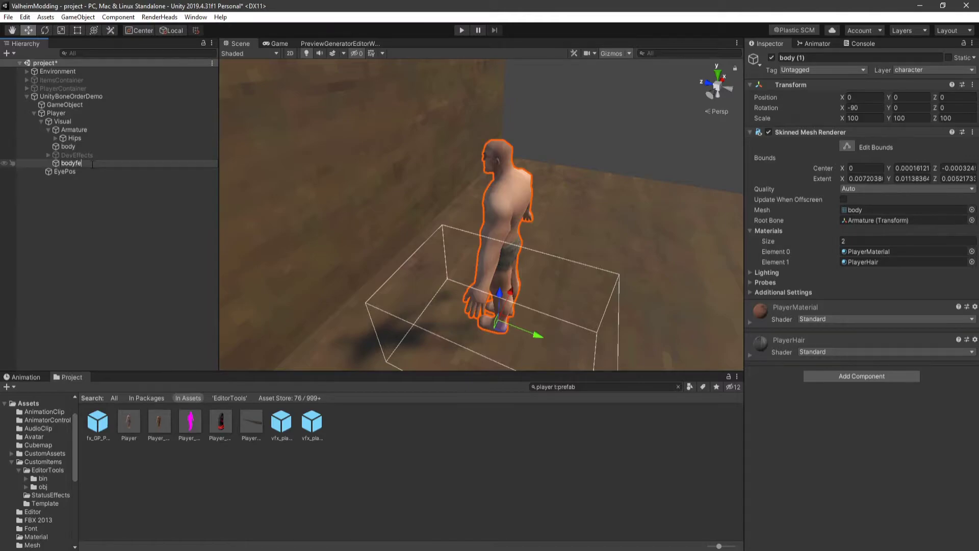
key(Return)
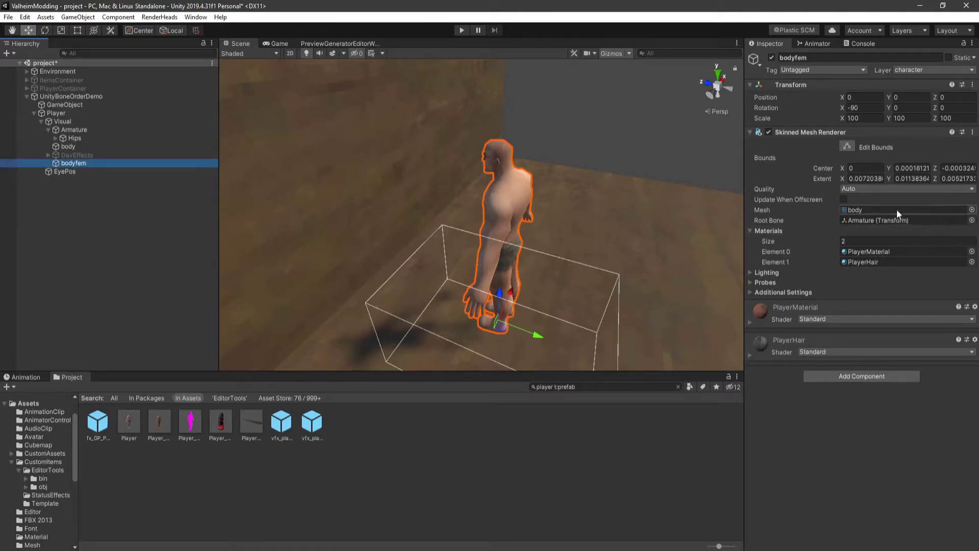
Step: Set the mesh of the bodyfem object's Skinned Mesh Renderer to bodyfem and check the model in the scene
click(972, 210)
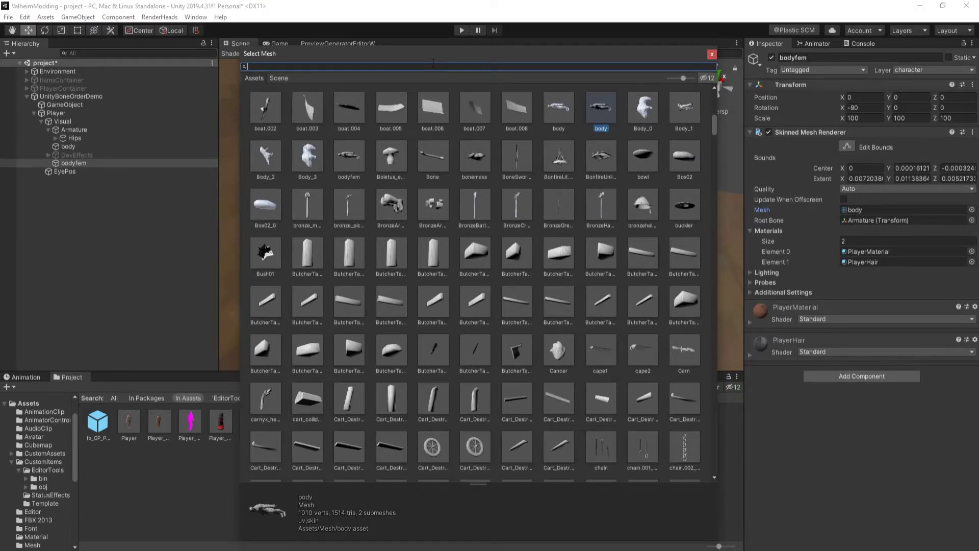
text(bodyf)
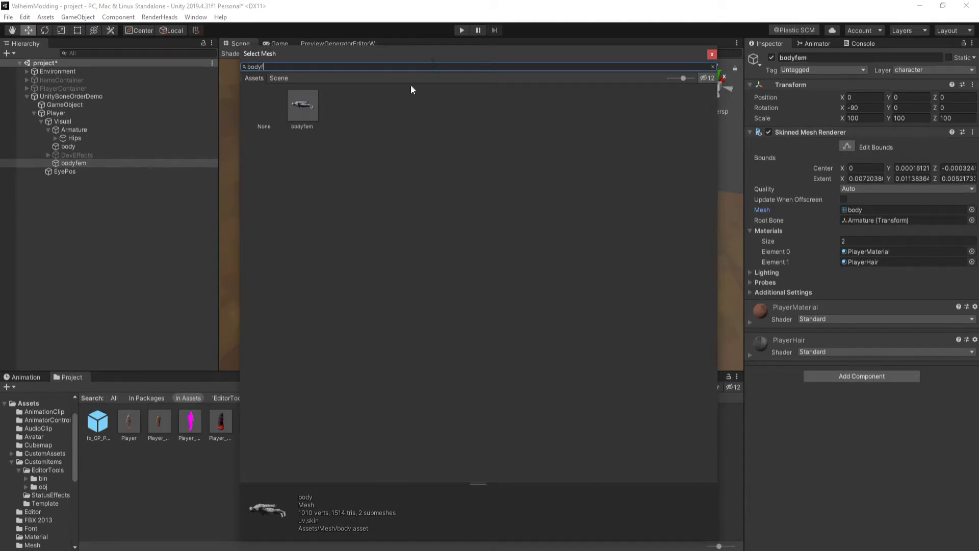
double_click(306, 114)
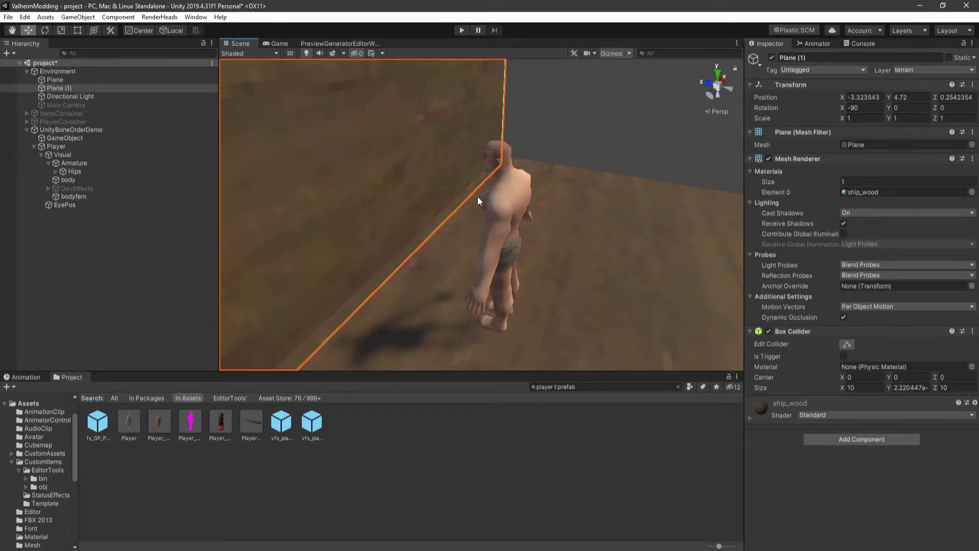
click(475, 199)
key(f)
alt+drag(583, 230, 623, 187)
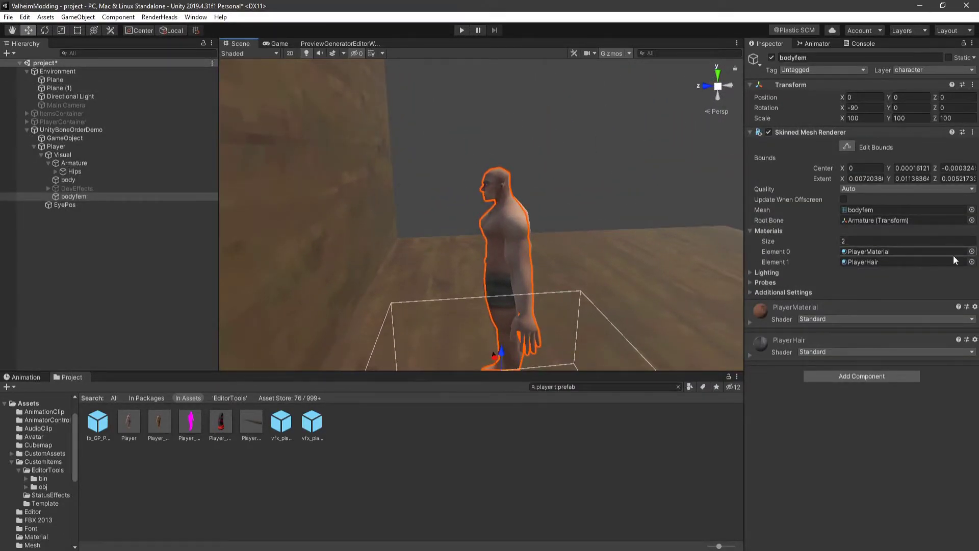
Step: Set the bodyfem object's Element 0 material to PlayerMaterial_Fem
click(972, 252)
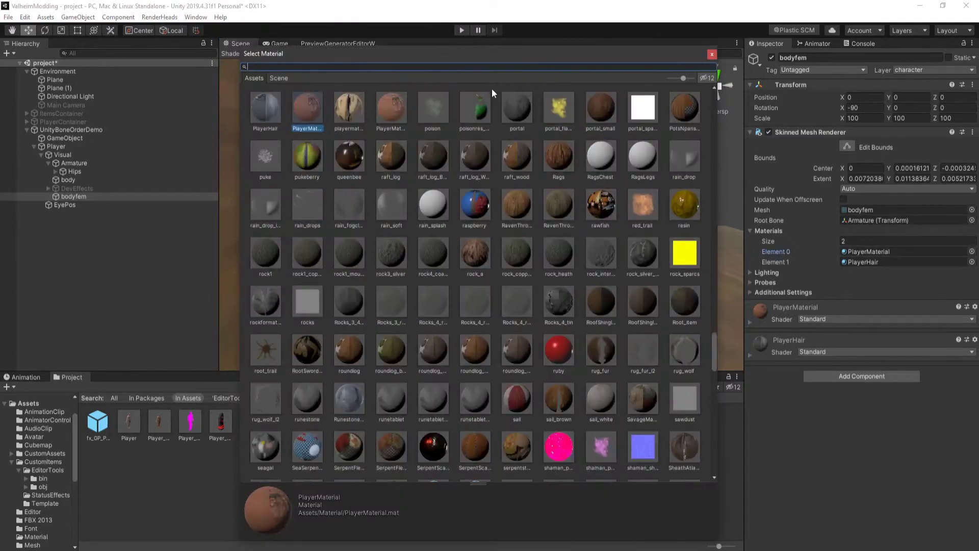
text(player)
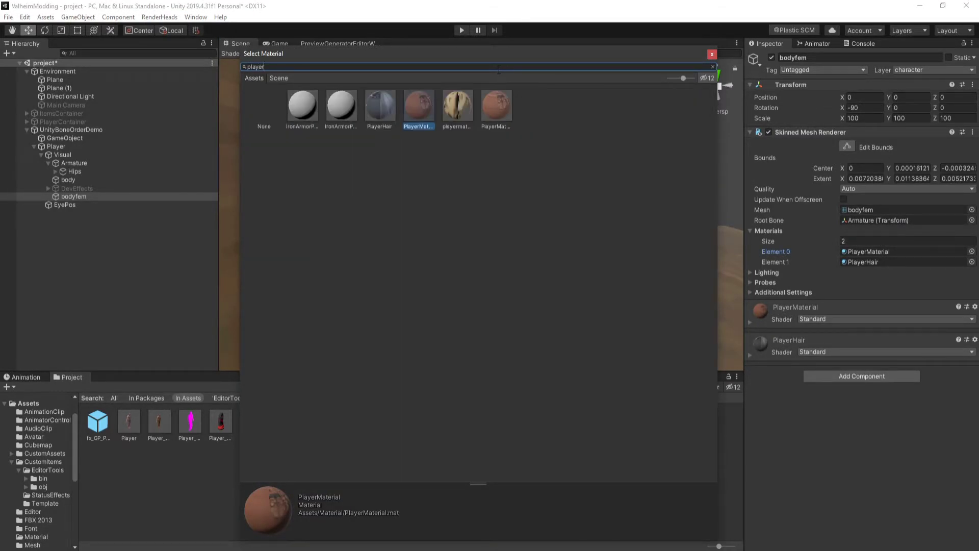
click(506, 115)
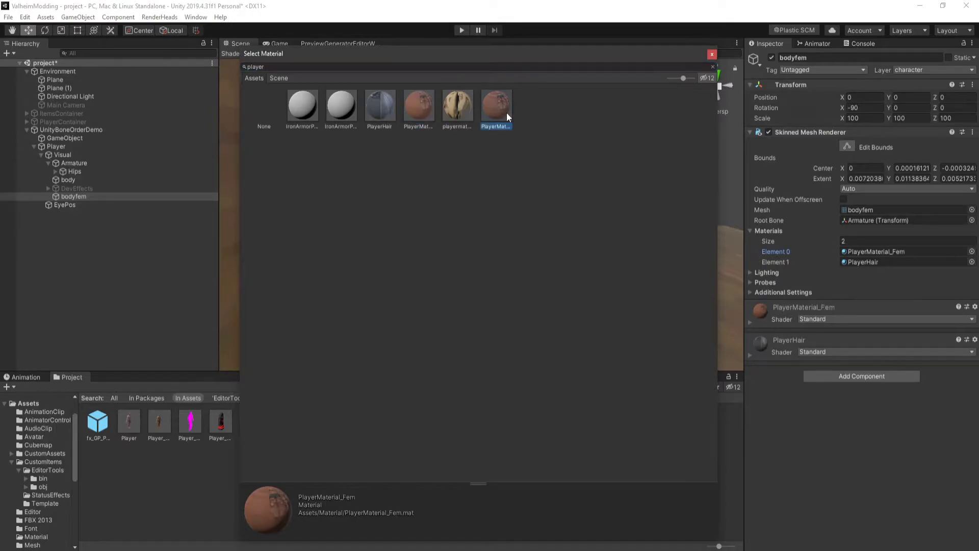
double_click(497, 113)
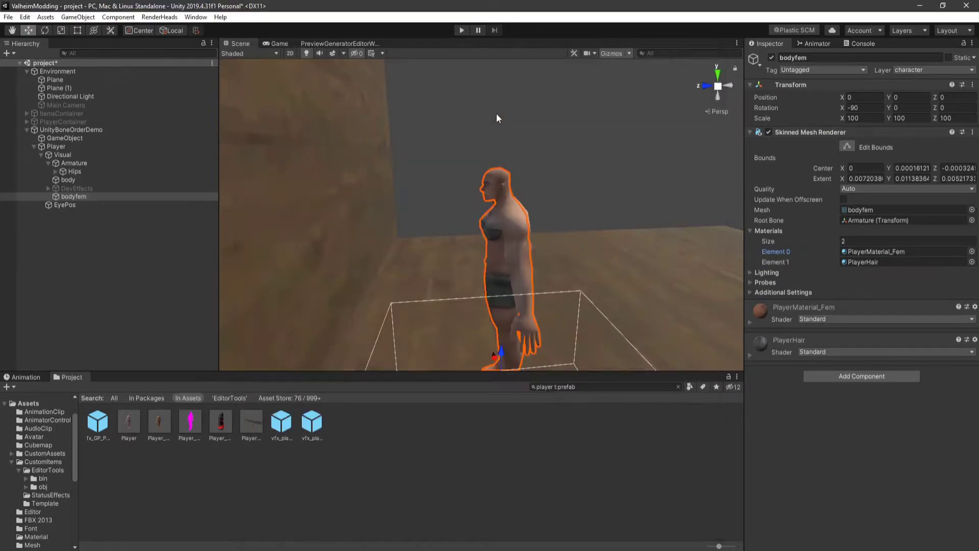
right_drag(439, 179, 408, 207)
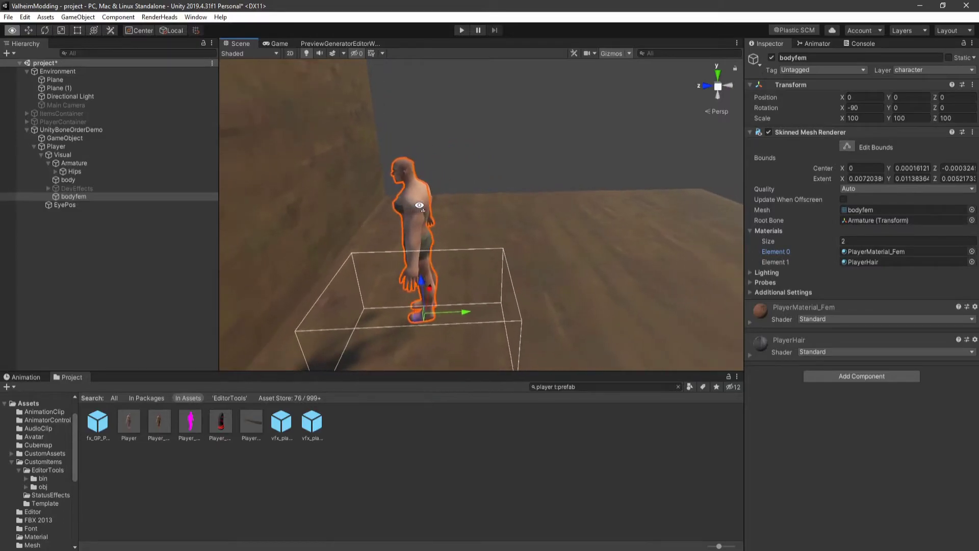
Step: Assign body as Element 0 of the GameObject's Print Bone Order renderers and print its bone order to the Console
click(72, 138)
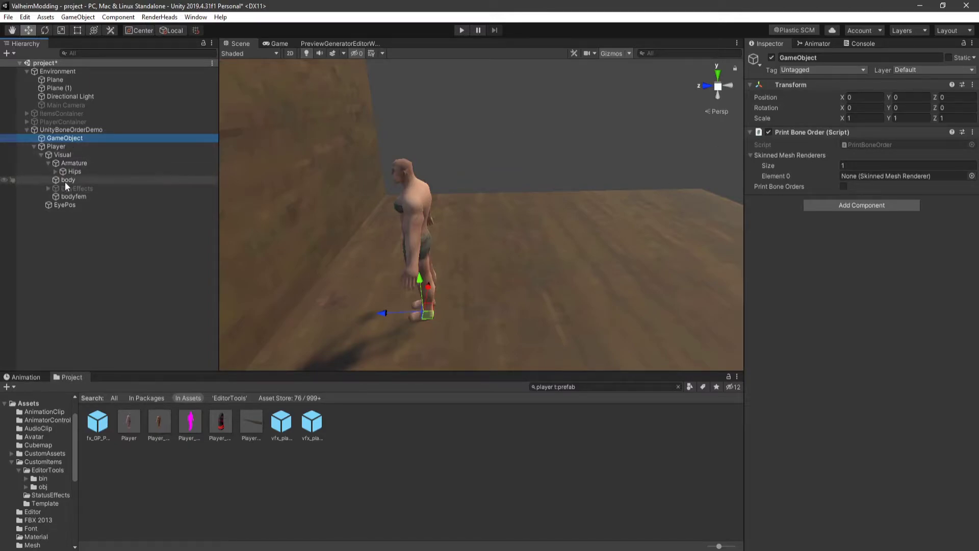
drag(66, 181, 860, 173)
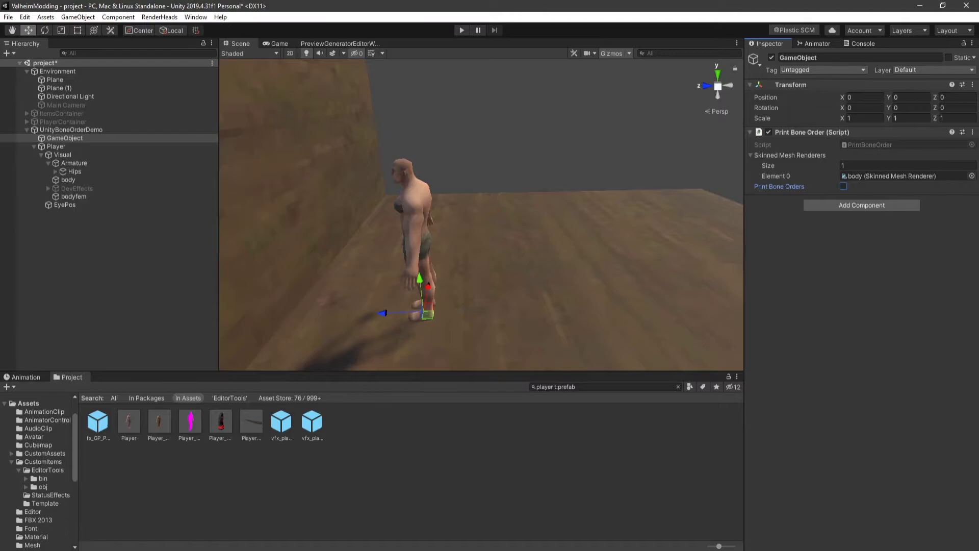
click(864, 44)
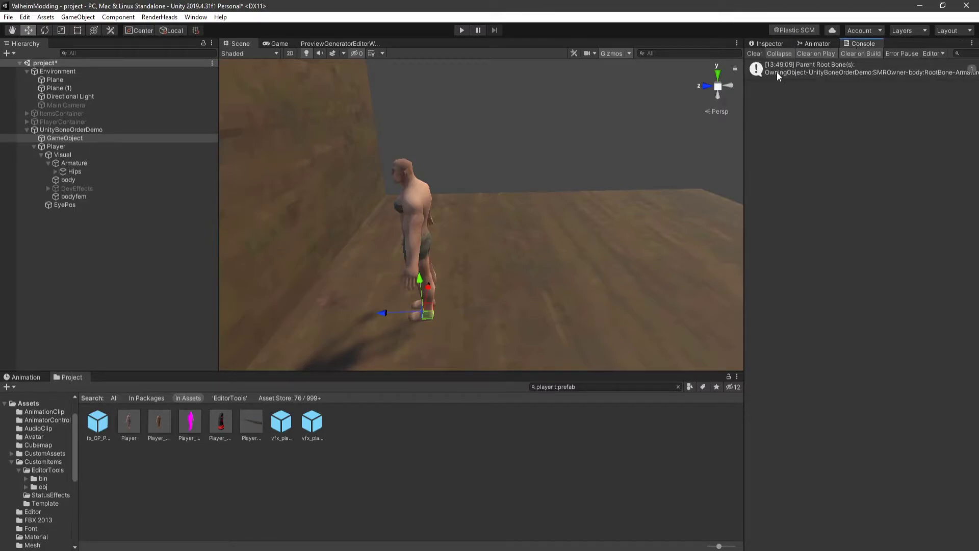
Step: Open the printed bone-order entry in the Console and highlight its bone list from Hips to RightToeBase
click(835, 72)
mouse_move(835, 81)
mouse_down()
mouse_move(835, 173)
mouse_move(835, 83)
mouse_up()
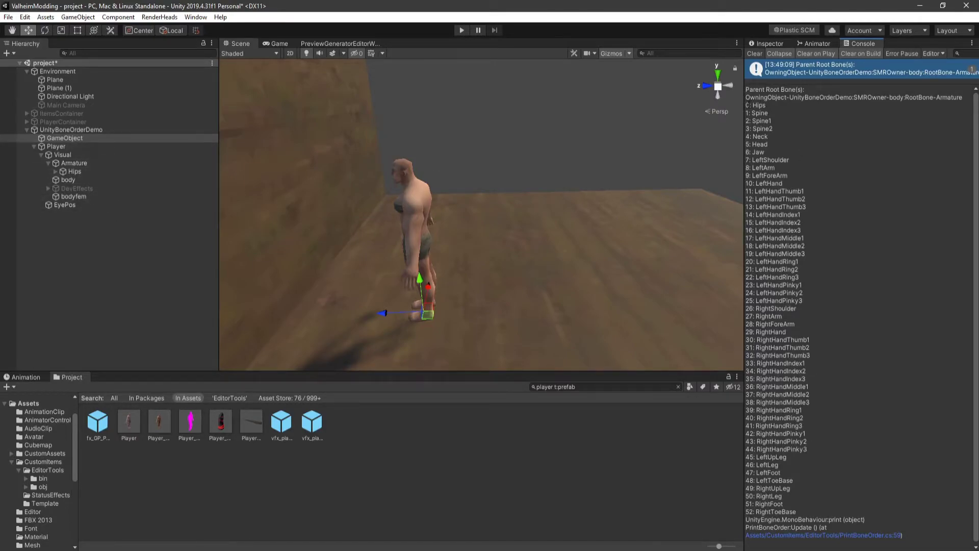
drag(746, 105, 908, 514)
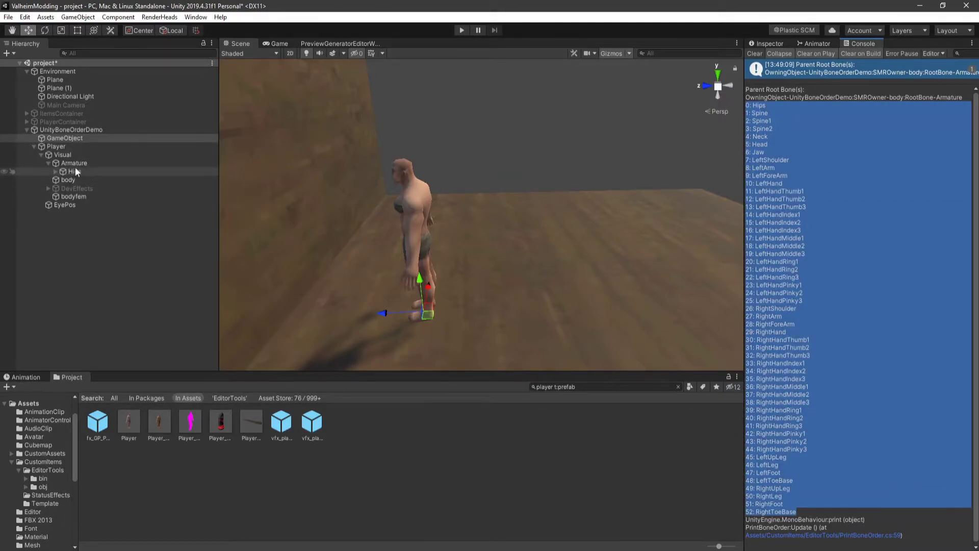
Step: Expand Hips, move Spine above LeftUpLeg, and expand the spine chain down to Spine2's children
click(55, 171)
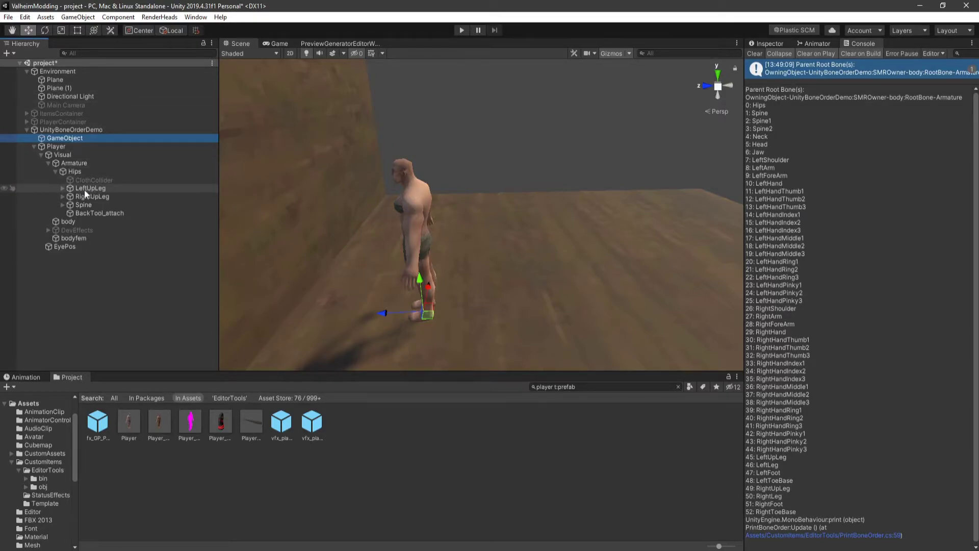
drag(82, 204, 73, 184)
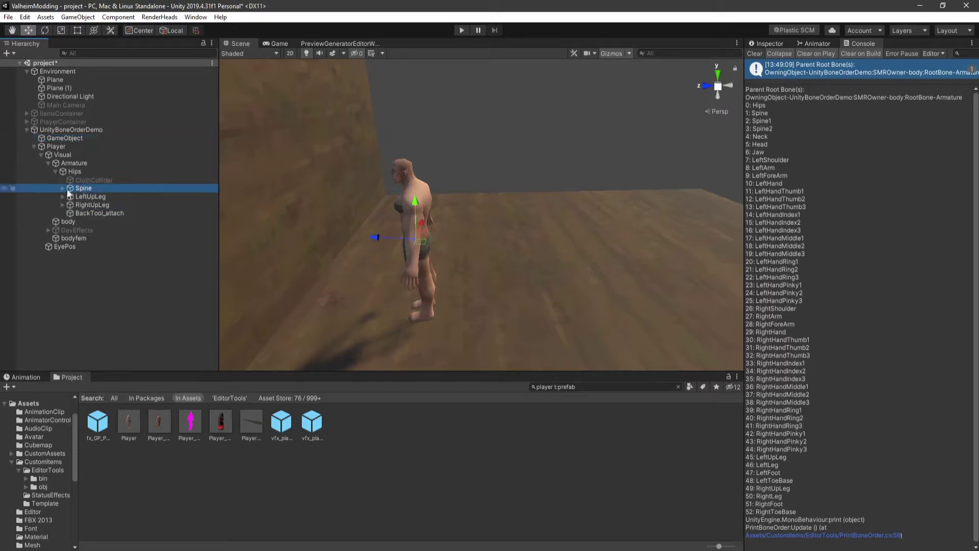
click(62, 188)
click(69, 196)
click(77, 204)
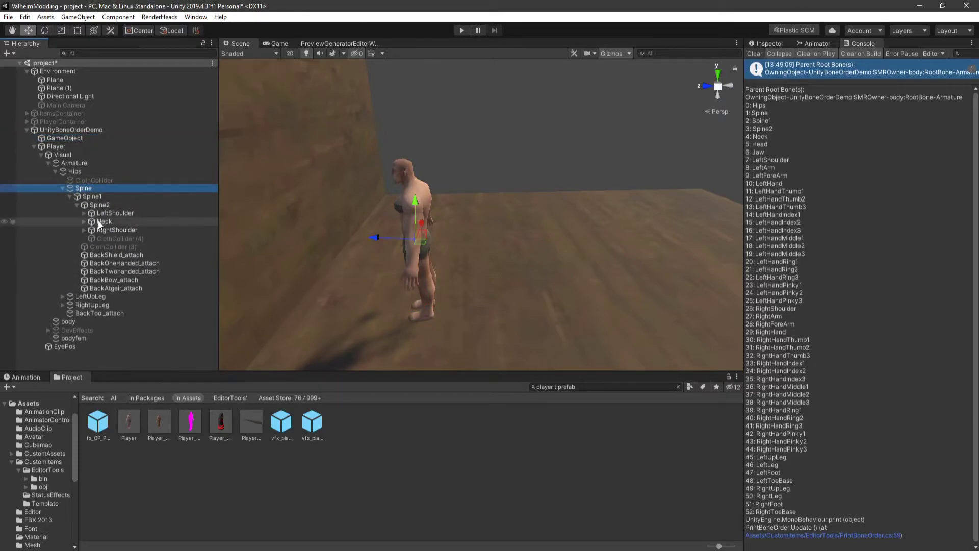
Step: Move Neck above LeftShoulder and reorder the LeftHand finger bones as Thumb1, Index1, Middle1, Ring1, Pinky1
drag(97, 220, 97, 210)
click(83, 254)
click(92, 263)
click(99, 271)
click(106, 279)
scroll(128, 265, down, 2)
drag(148, 290, 148, 255)
click(145, 290)
drag(145, 290, 145, 279)
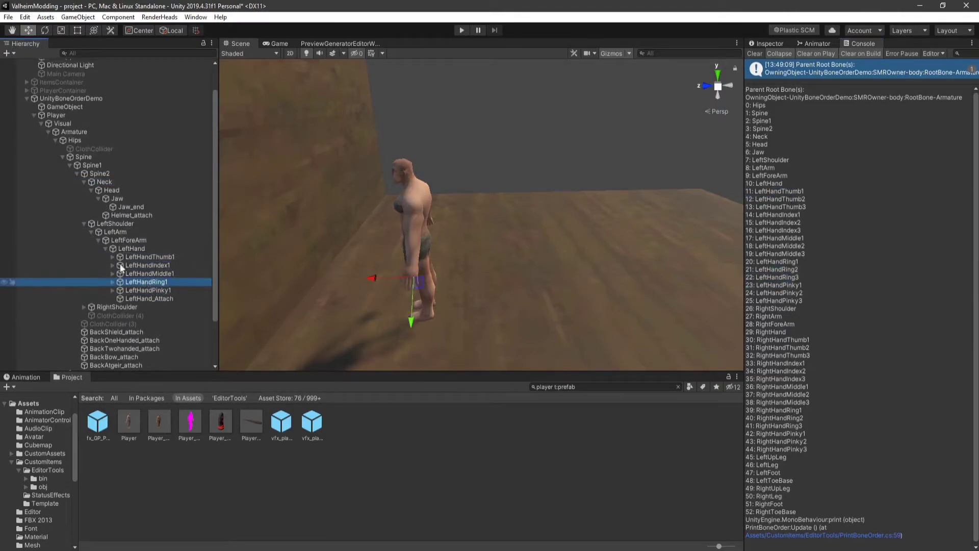
Step: Expand the RightShoulder chain down to RightHand and move RightHandRing1 above RightHandPinky1
scroll(127, 255, down, 2)
click(84, 276)
click(92, 284)
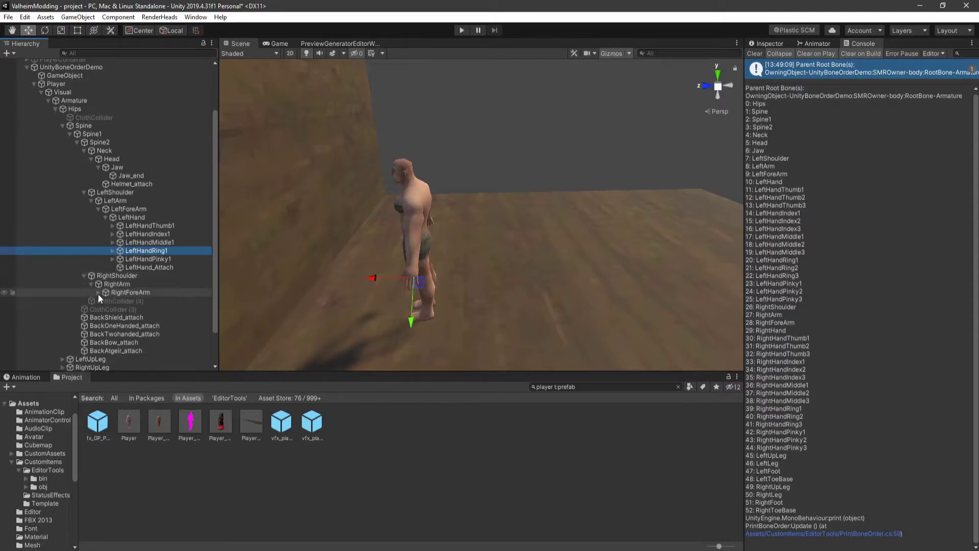
click(99, 292)
click(106, 300)
click(148, 342)
mouse_move(149, 343)
mouse_down()
mouse_move(148, 306)
mouse_move(144, 332)
mouse_up()
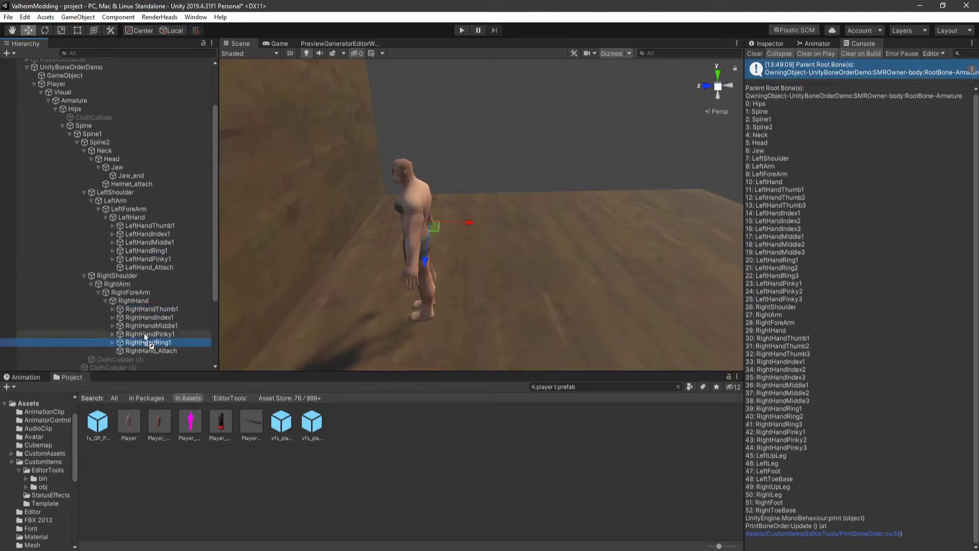
Step: Expand the LeftUpLeg and RightUpLeg chains and compare their bone order with the printed list
scroll(153, 306, down, 4)
click(88, 323)
drag(766, 447, 798, 455)
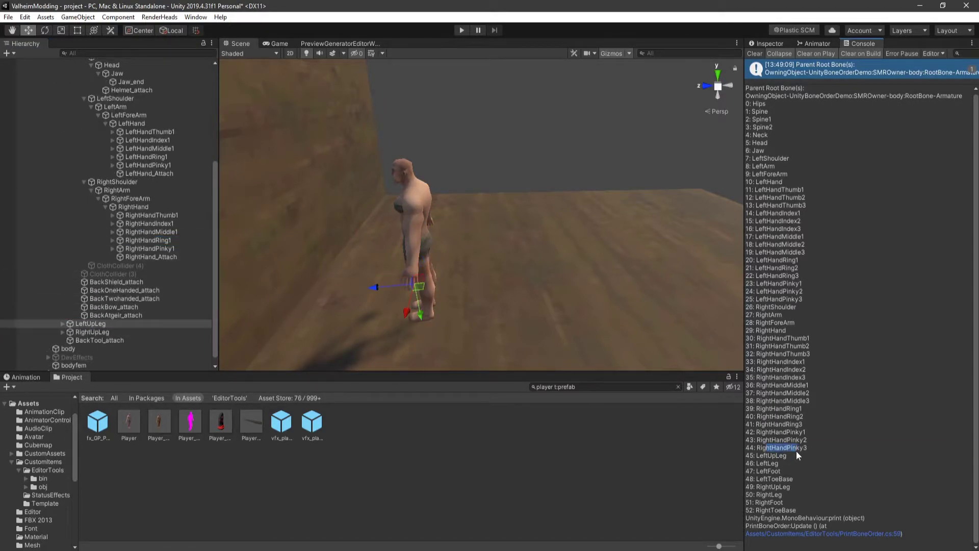
click(136, 249)
click(87, 332)
click(62, 323)
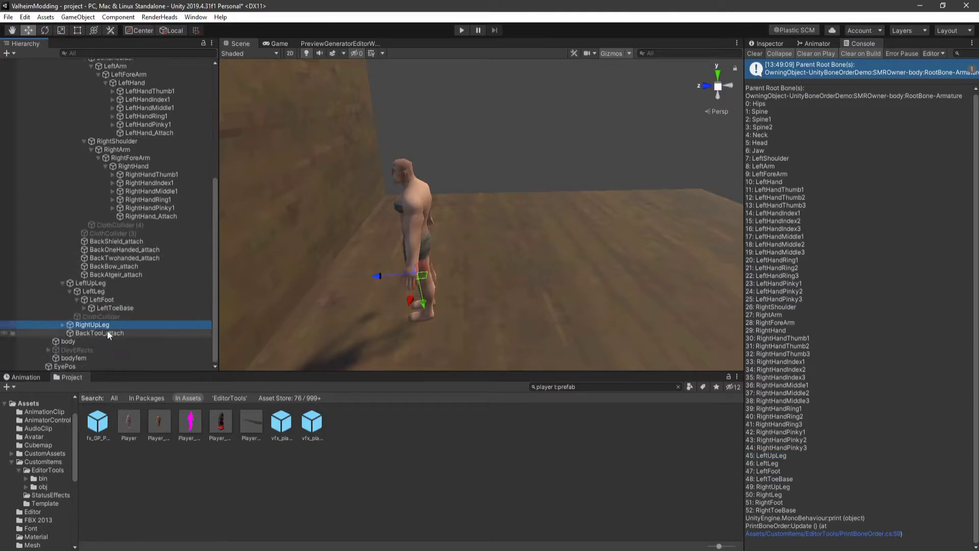
click(63, 333)
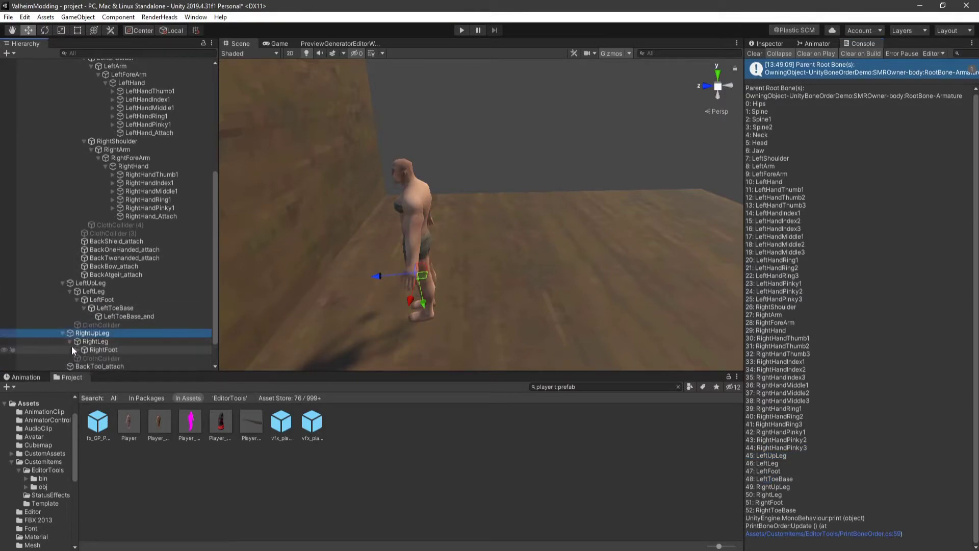
Step: Review the reordered bone hierarchy from Hips downward against the printed list, and collapse Hips
drag(213, 301, 214, 208)
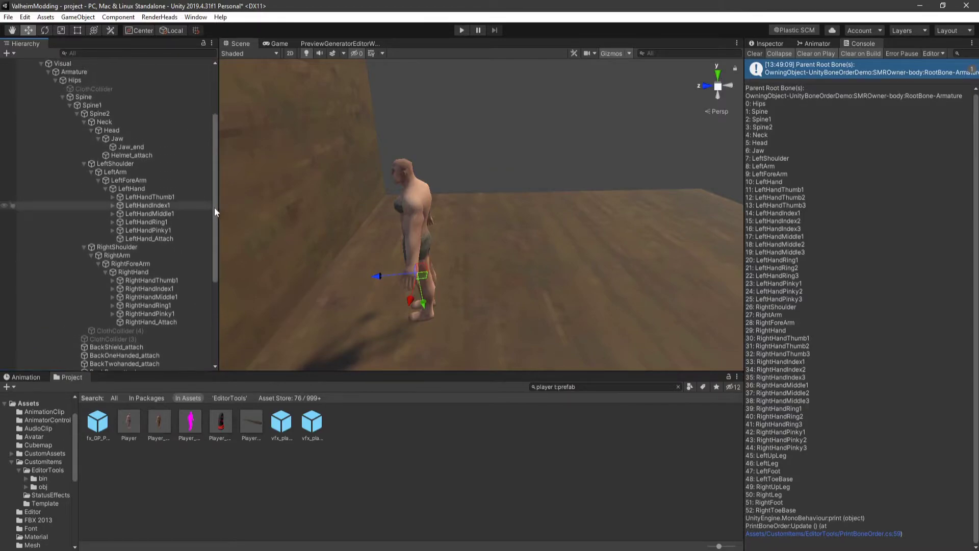
click(84, 81)
mouse_move(215, 154)
mouse_down()
mouse_move(213, 136)
mouse_move(214, 154)
mouse_up()
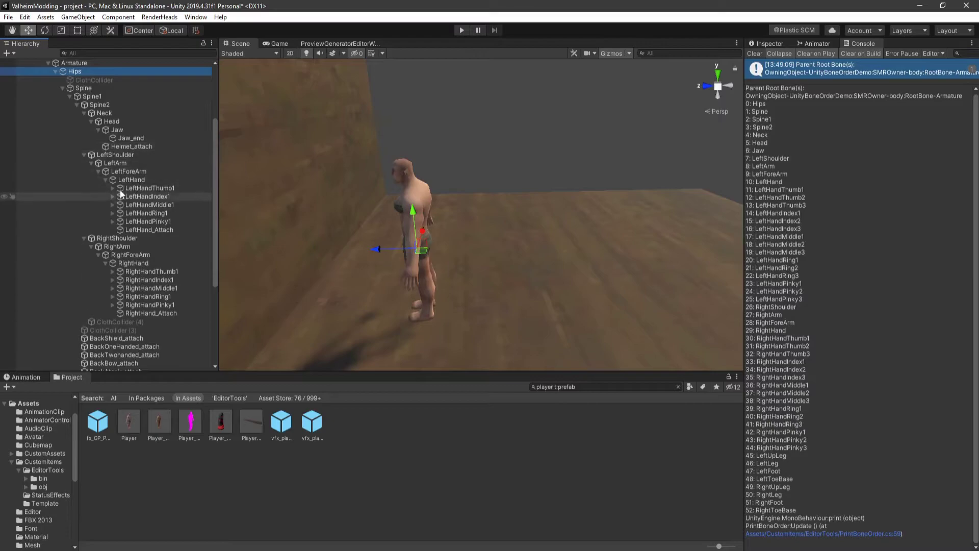
drag(215, 172, 215, 184)
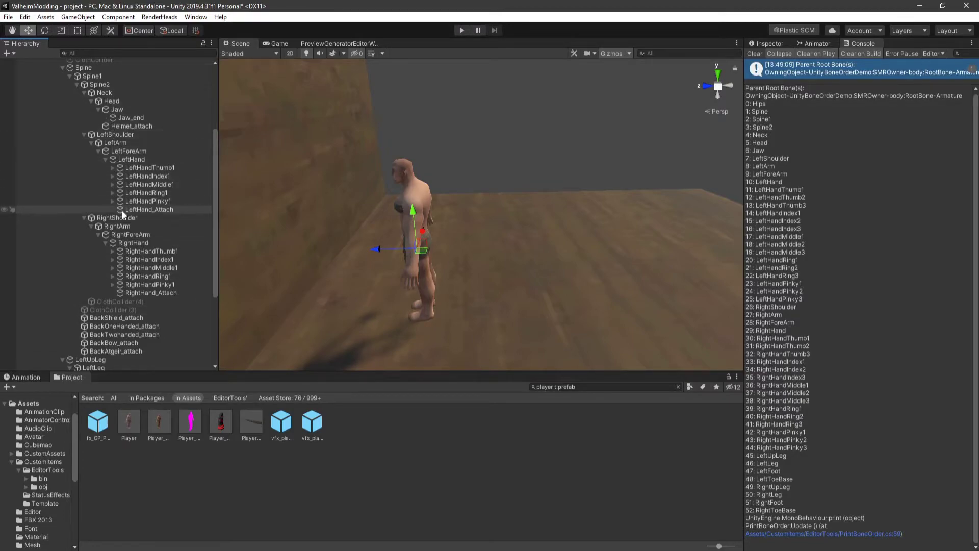
drag(215, 206, 227, 148)
click(55, 162)
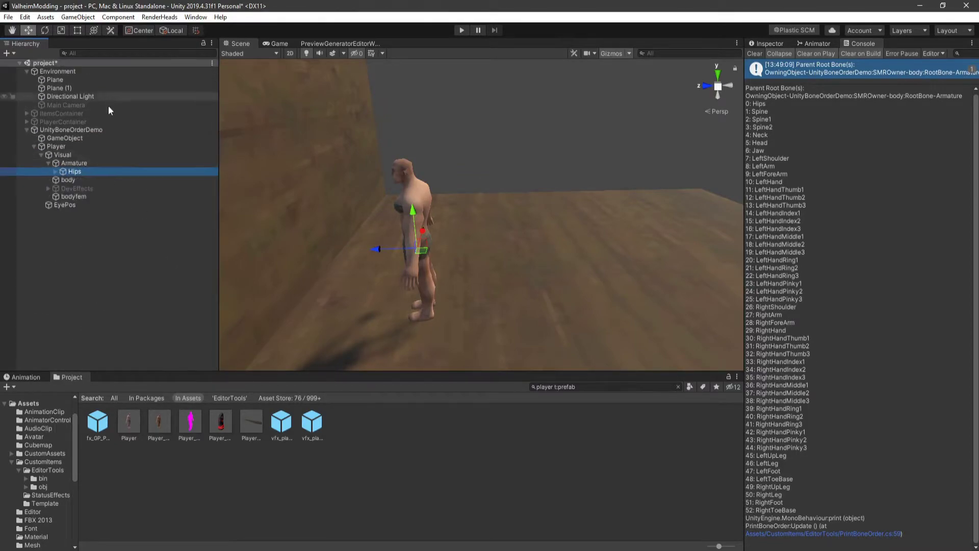
Step: Open the FBX export options for the Player object and choose Binary as the export format
click(56, 146)
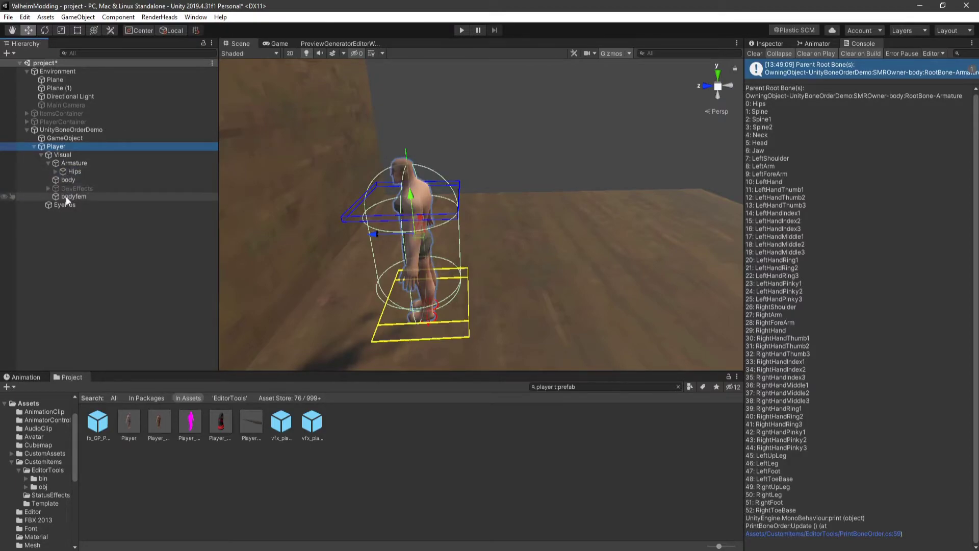
right_click(58, 149)
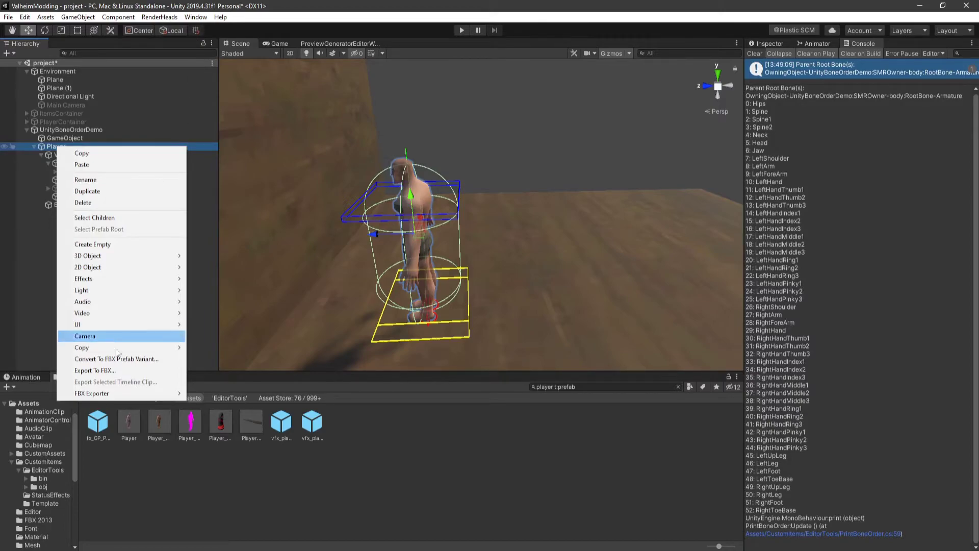
click(103, 371)
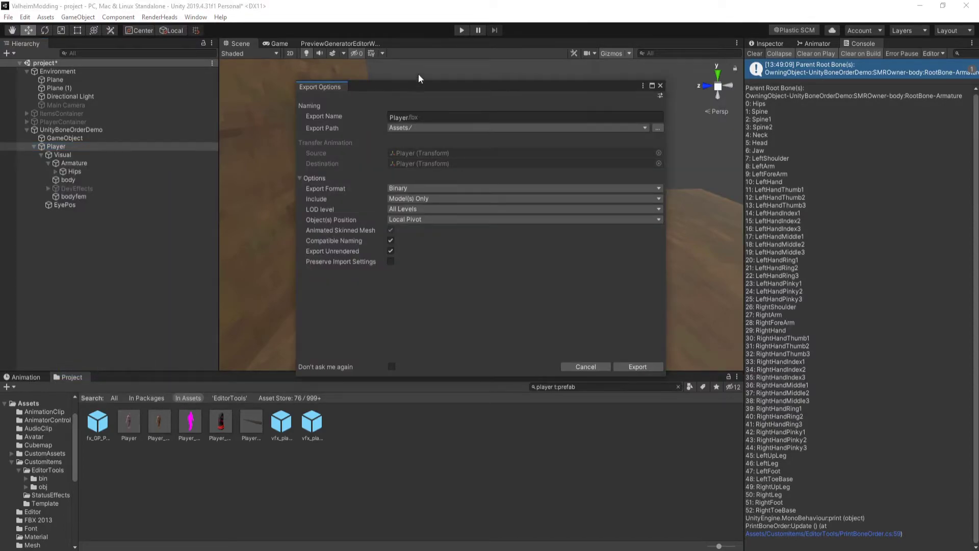
drag(415, 89, 363, 80)
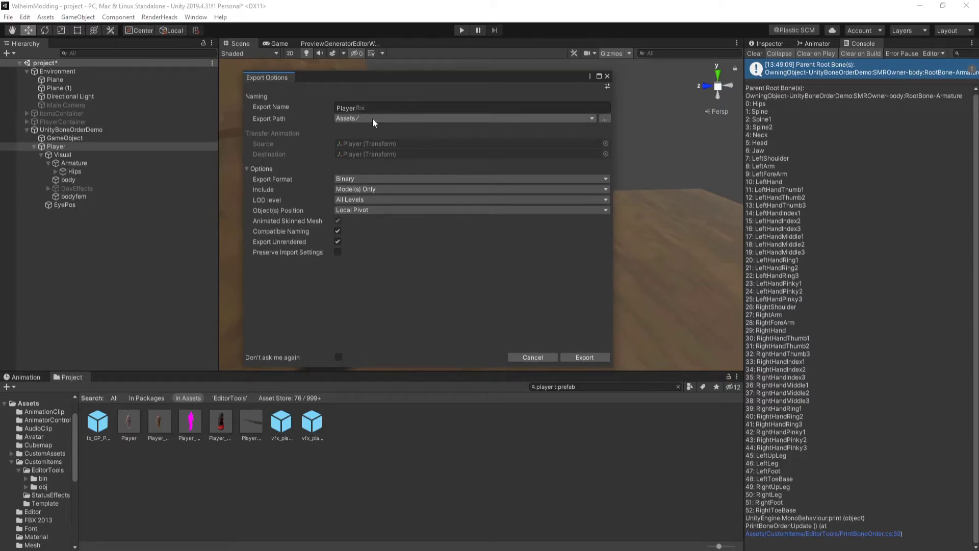
click(356, 179)
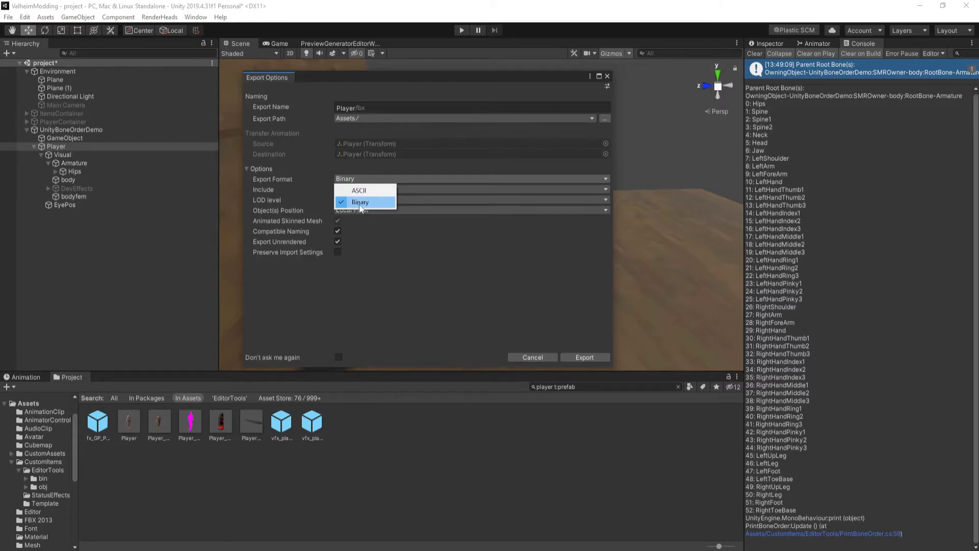
click(360, 204)
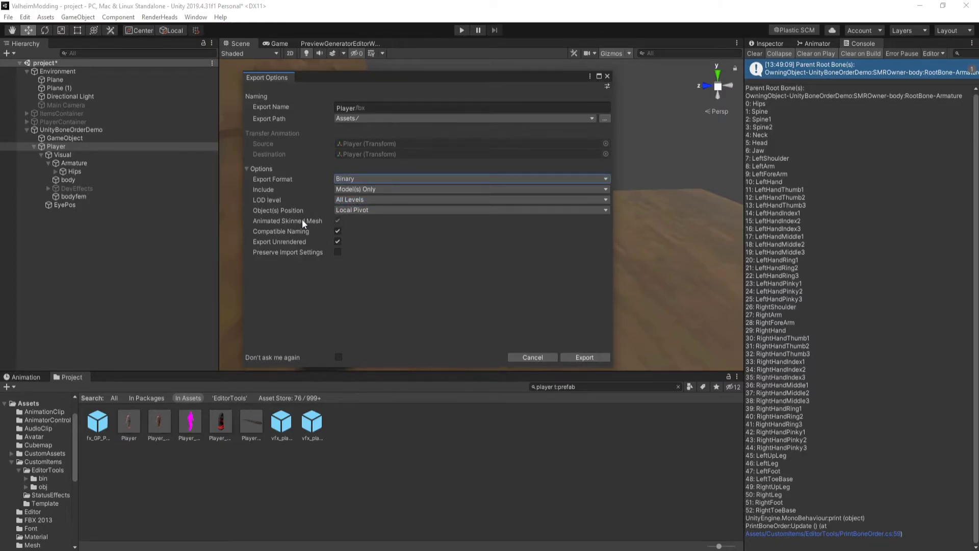
Step: Export Player.fbx to the Assets folder with Model(s) Only included and Animated Skinned Mesh enabled
click(337, 191)
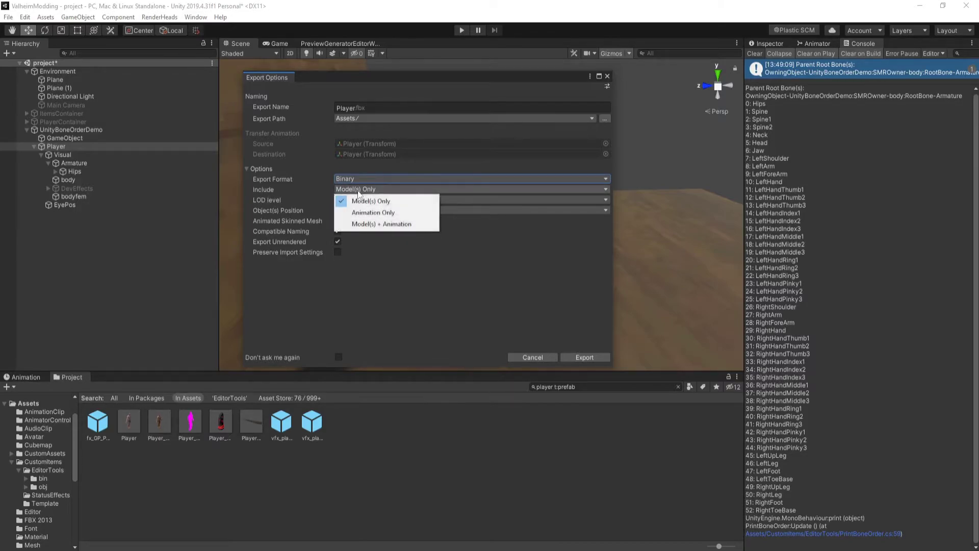
click(358, 220)
click(337, 221)
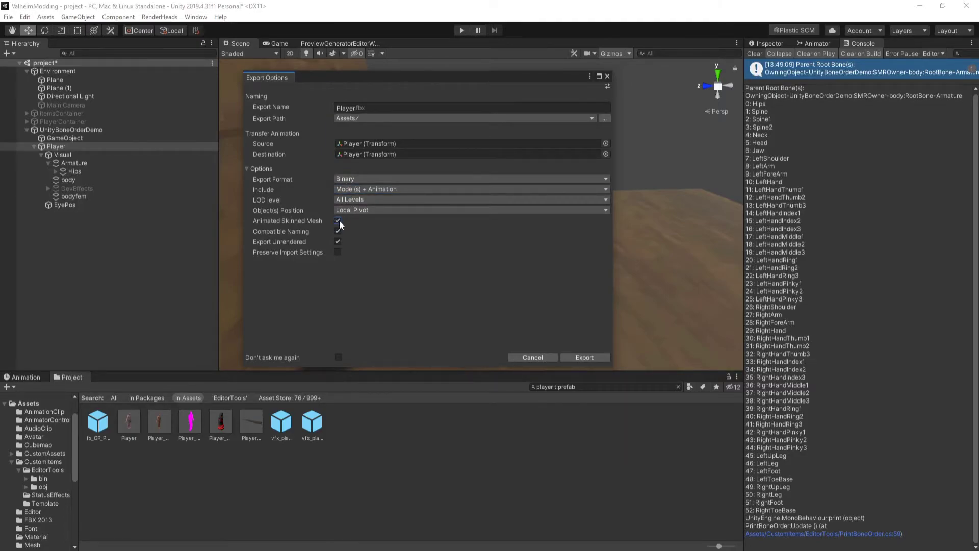
click(354, 189)
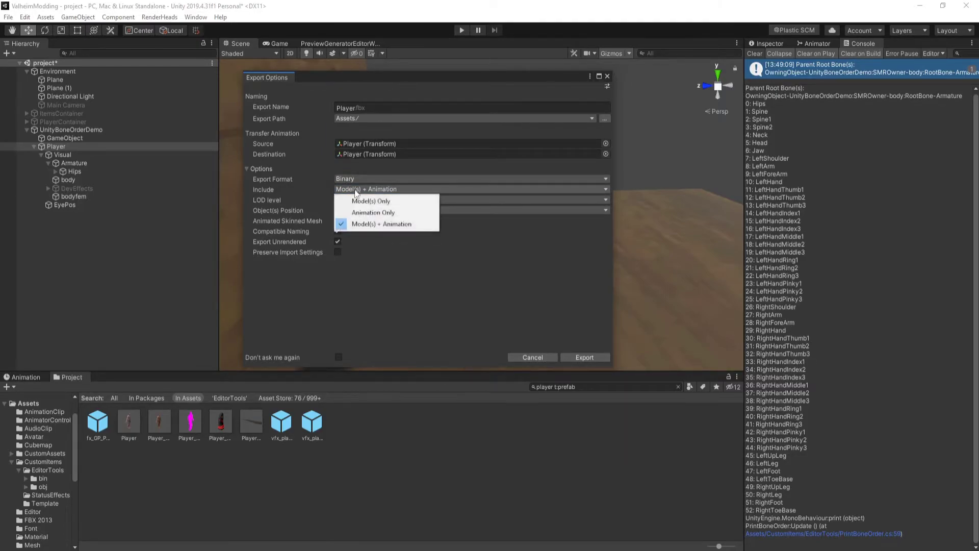
click(360, 200)
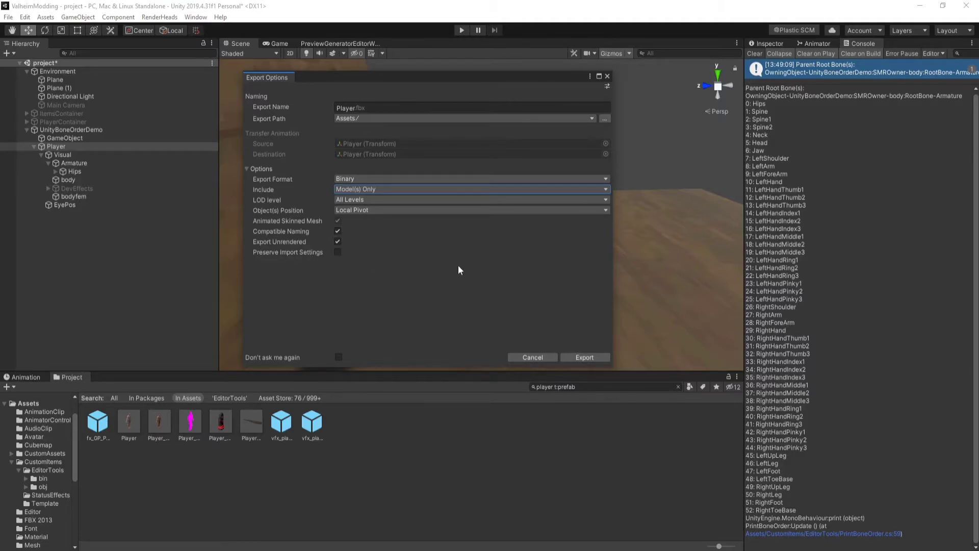
click(593, 357)
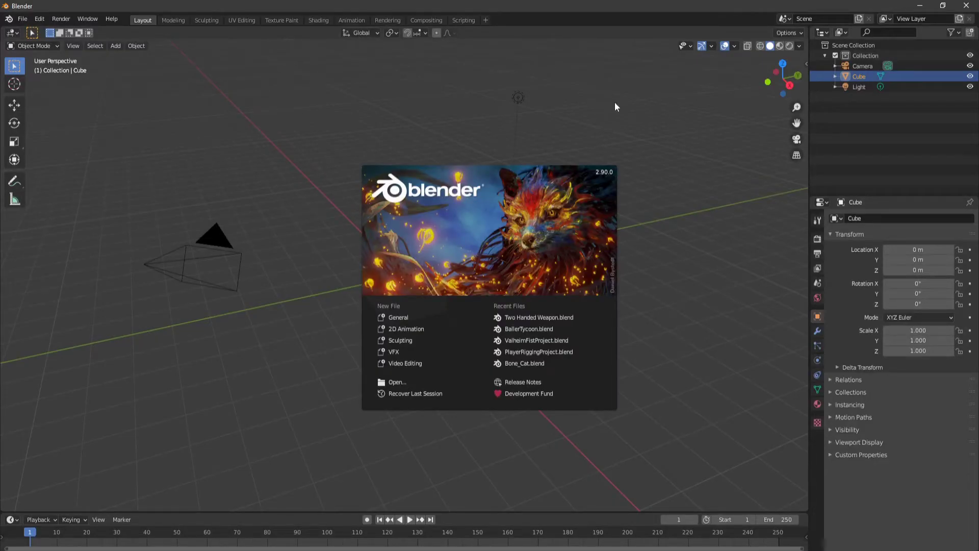
Step: Switch to Blender, dismiss the splash screen and enable the Screencast Keys display
click(622, 104)
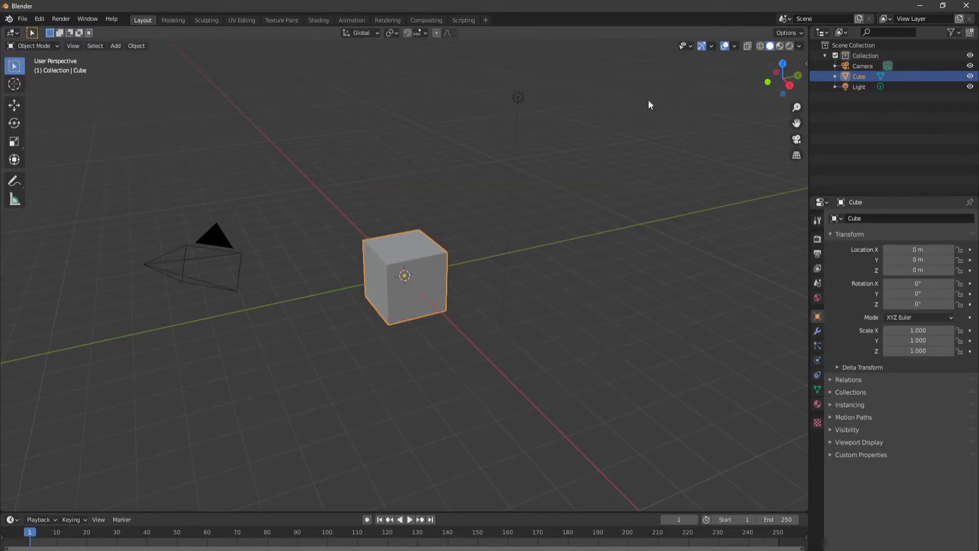
key(n)
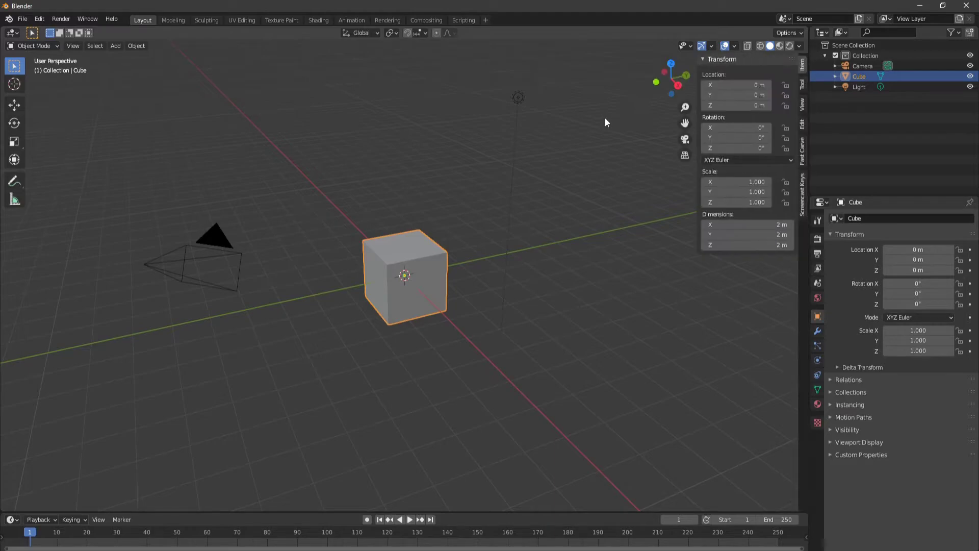
click(804, 198)
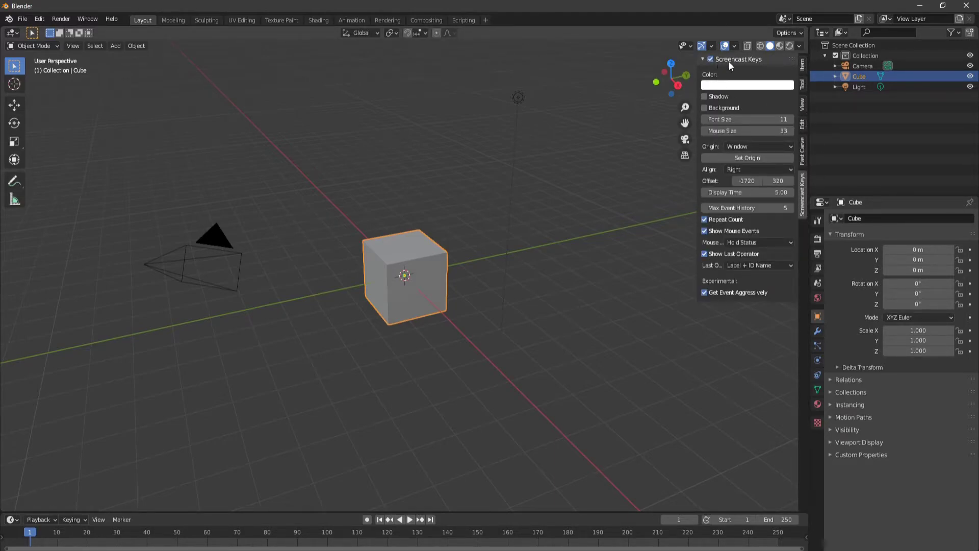
key(n)
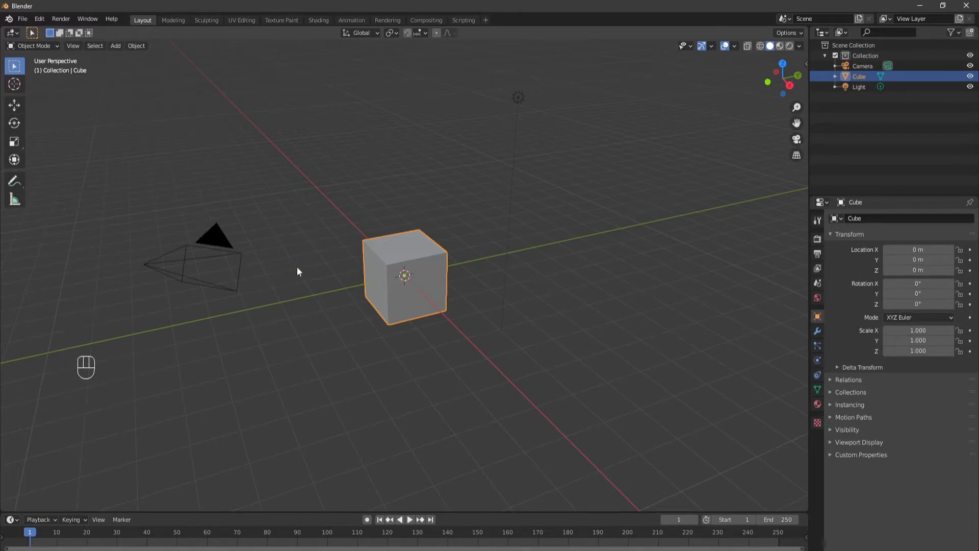
Step: Delete all the default objects in the scene: the camera, cube and light
key(a)
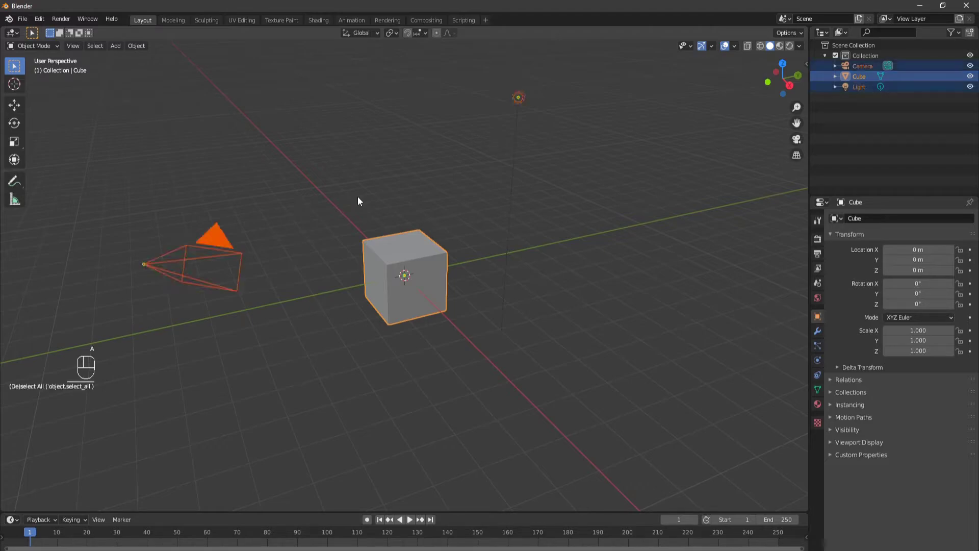
key(x)
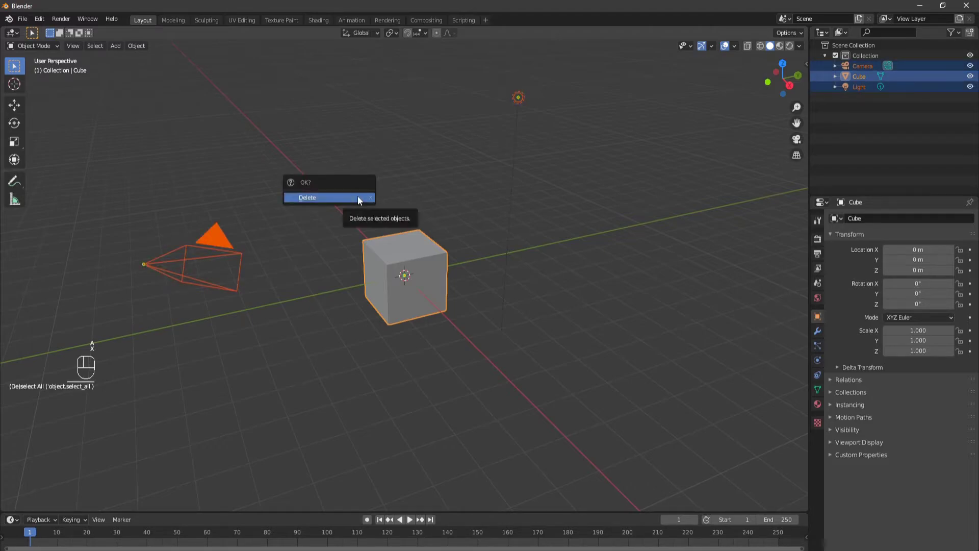
click(357, 195)
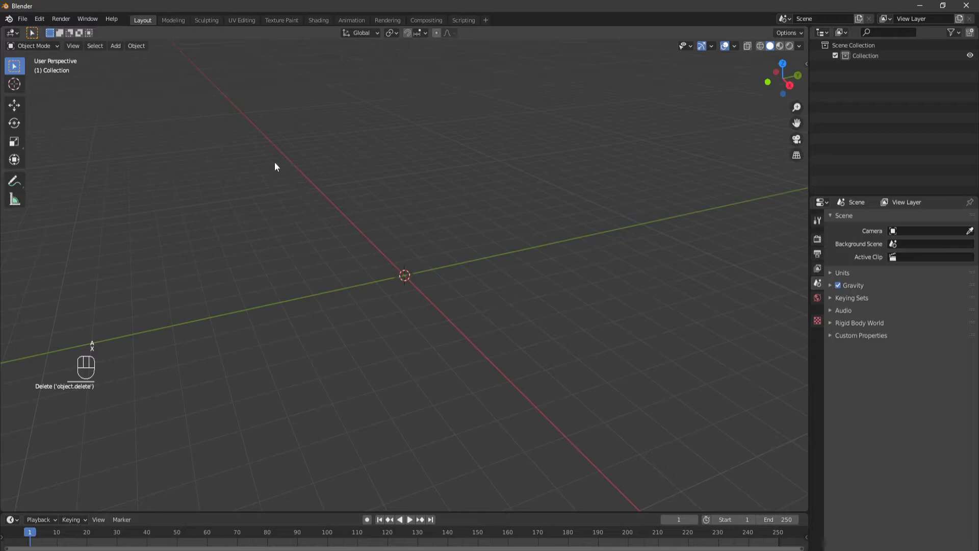
Step: Import Player.fbx in FBX format from the Assets folder of the ValheimModding project on the Desktop
click(23, 21)
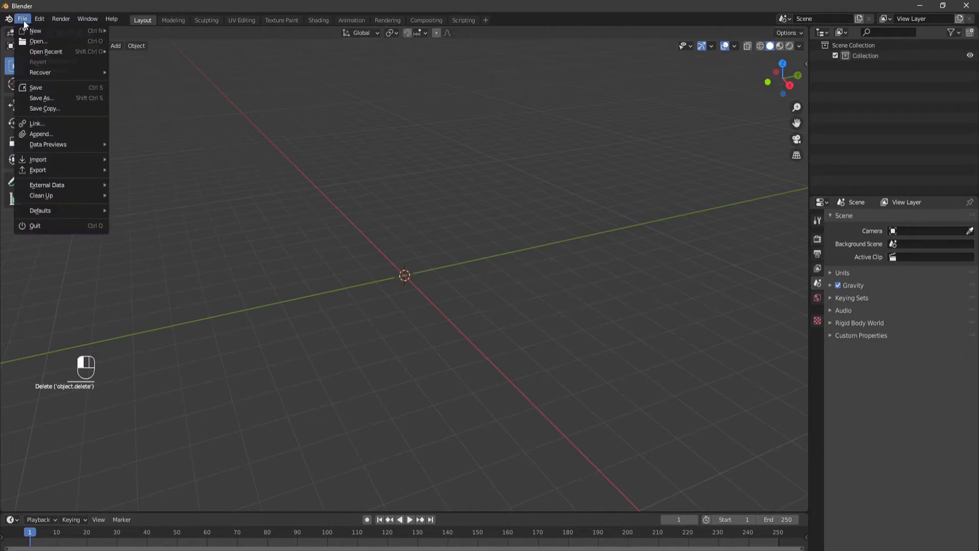
mouse_move(61, 159)
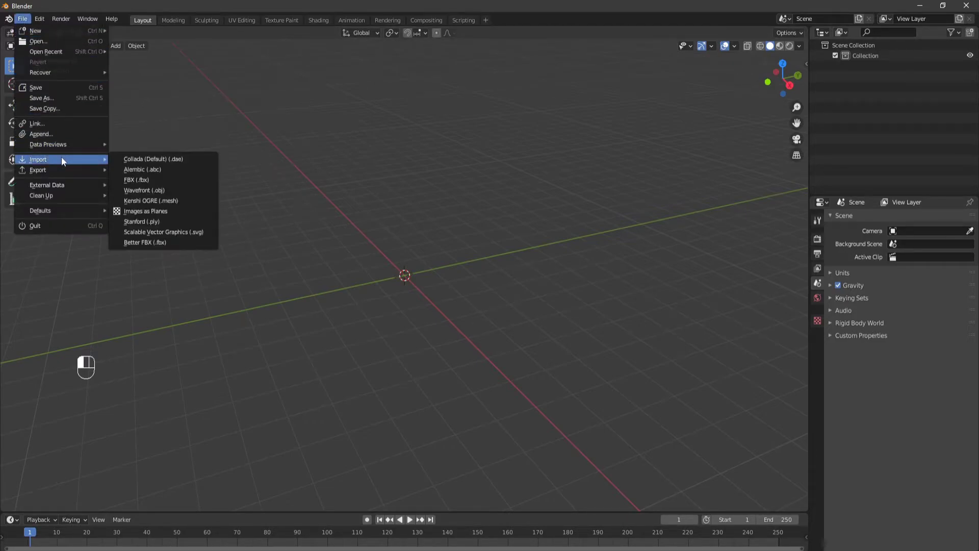
click(142, 181)
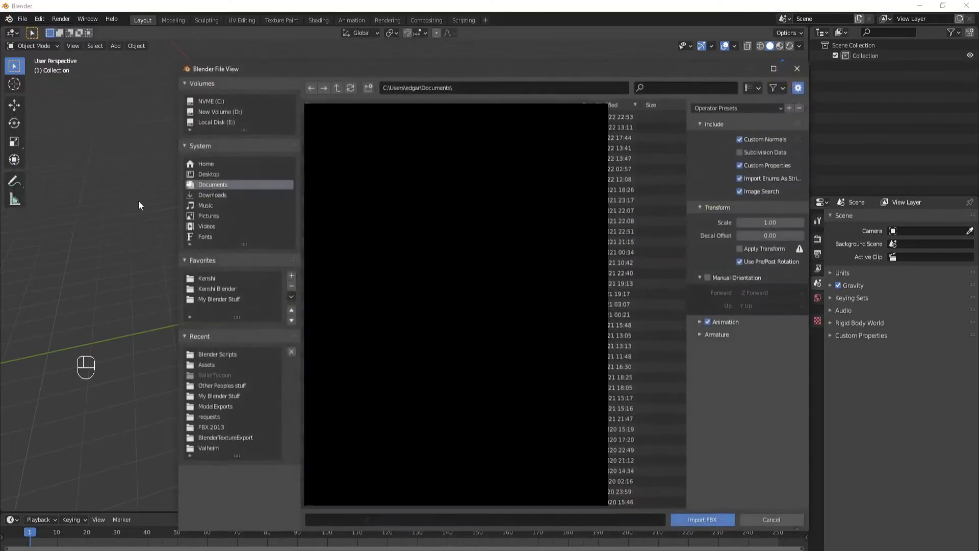
click(213, 300)
click(209, 173)
double_click(351, 115)
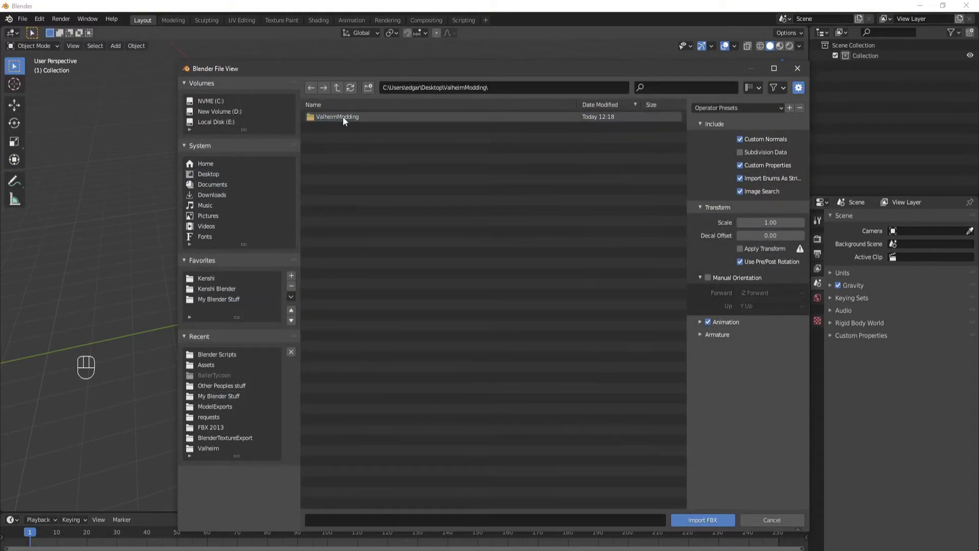
double_click(342, 116)
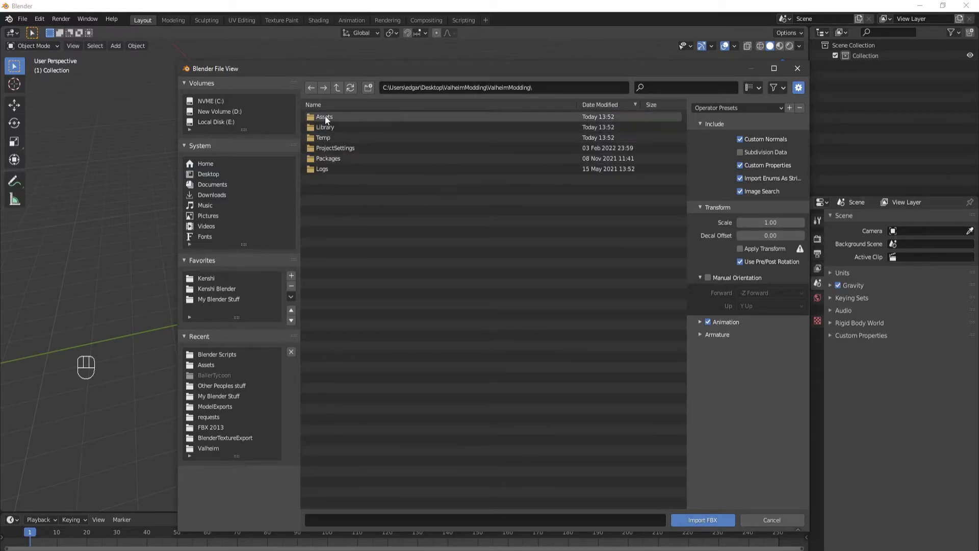
double_click(326, 117)
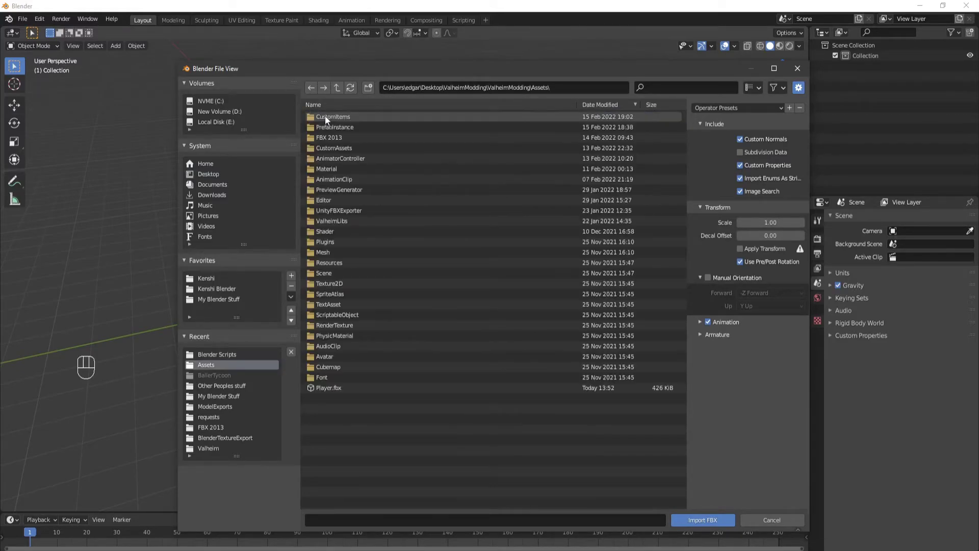
click(330, 389)
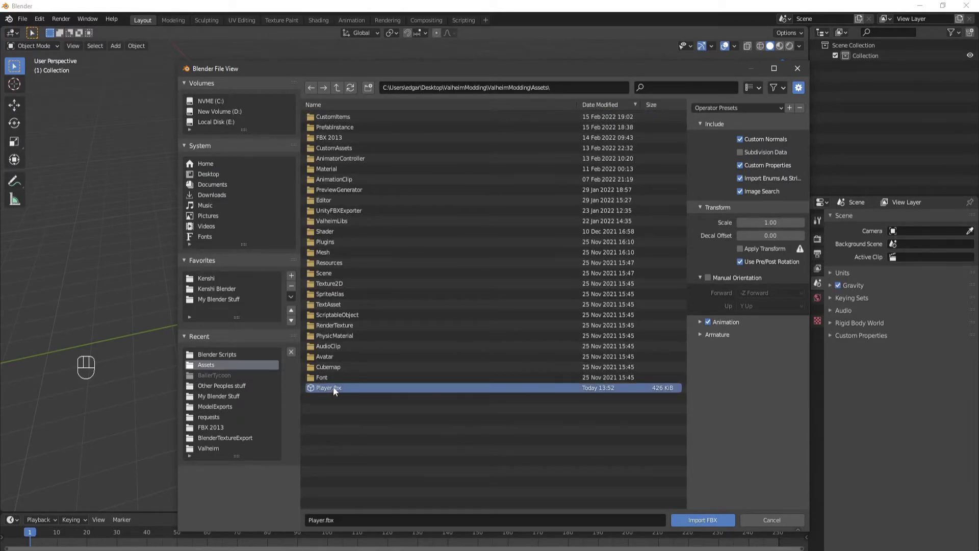
click(706, 520)
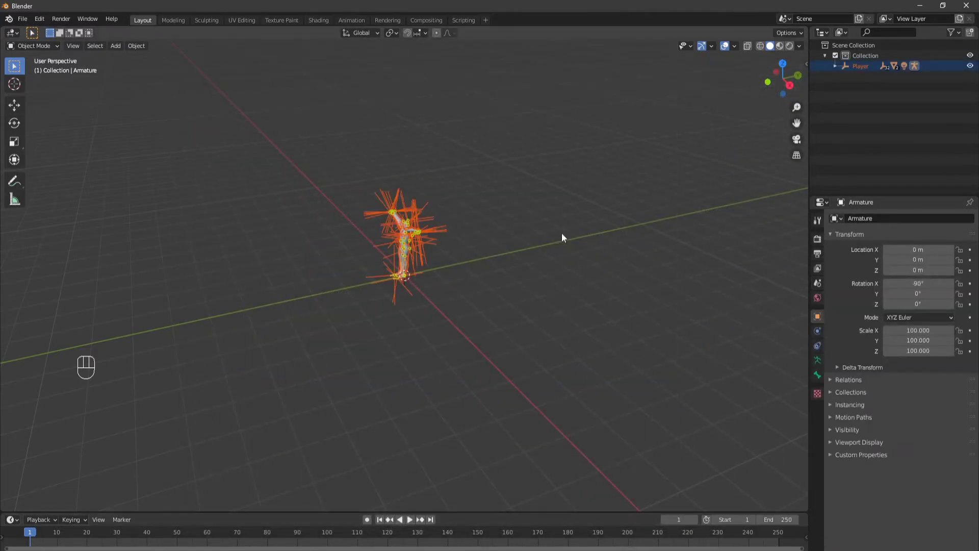
Step: Examine the imported Player model and its surrounding empties from several angles, and select the body mesh
scroll(396, 228, up, 5)
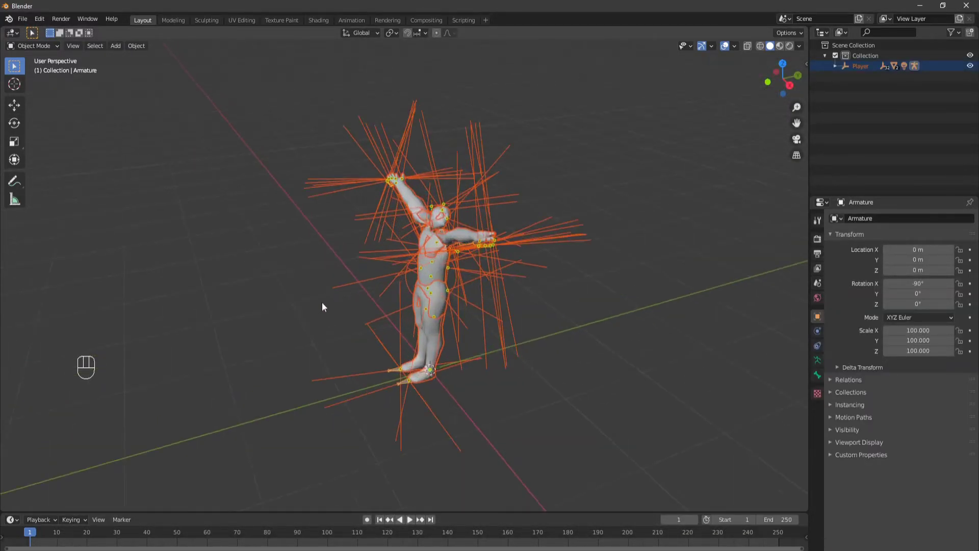
middle_drag(303, 290, 359, 270)
scroll(360, 269, up, 6)
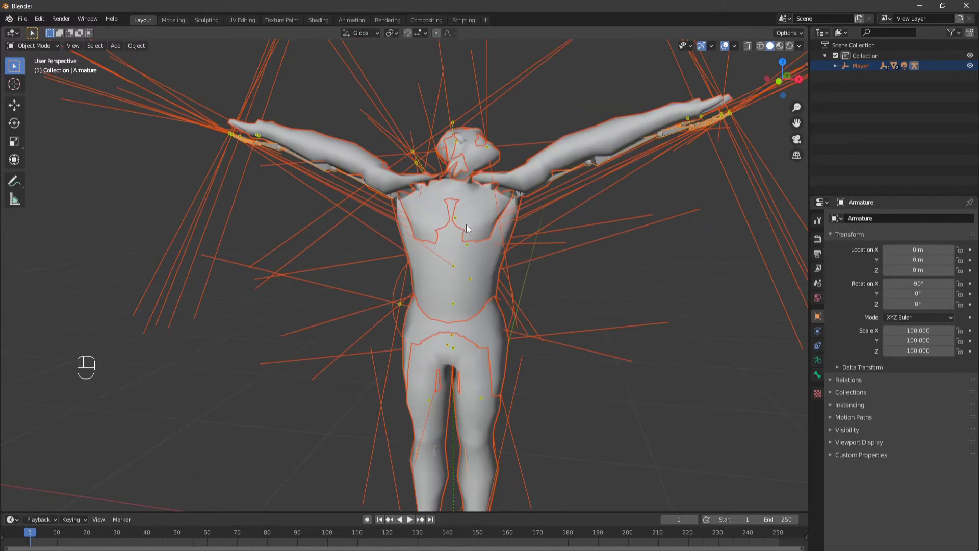
middle_drag(489, 247, 480, 256)
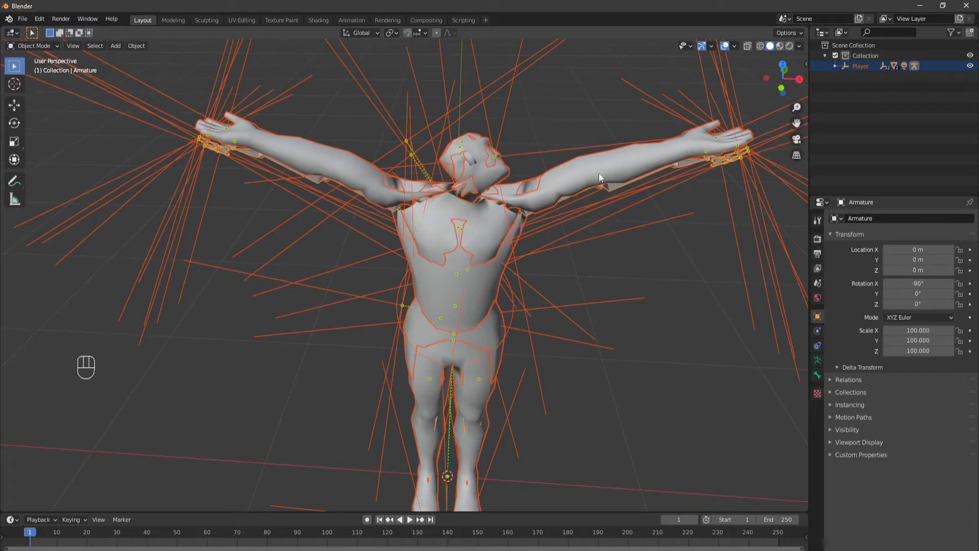
scroll(600, 262, down, 2)
middle_drag(635, 299, 536, 148)
click(532, 151)
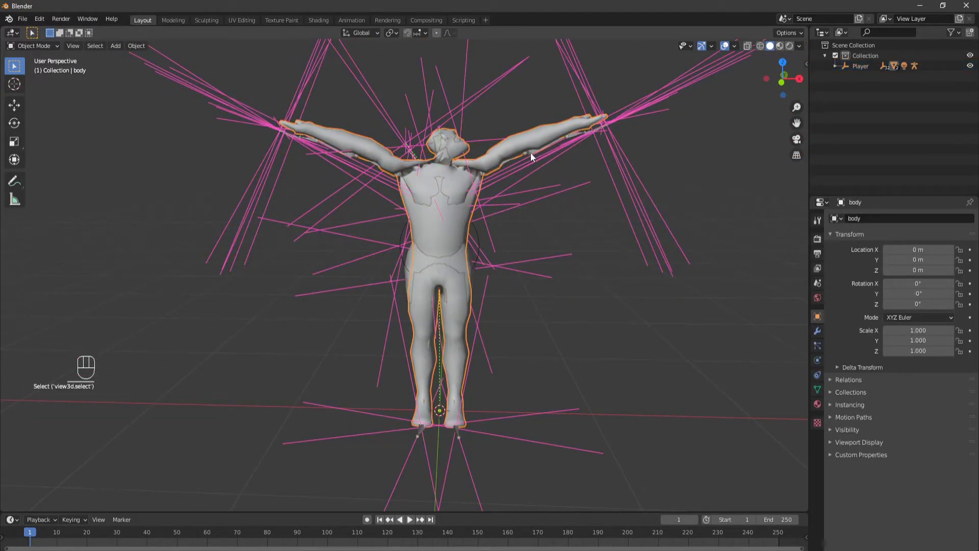
Step: Expand the Player and Visual hierarchy to reach the Armature, and switch the Armature to Pose Mode
click(835, 66)
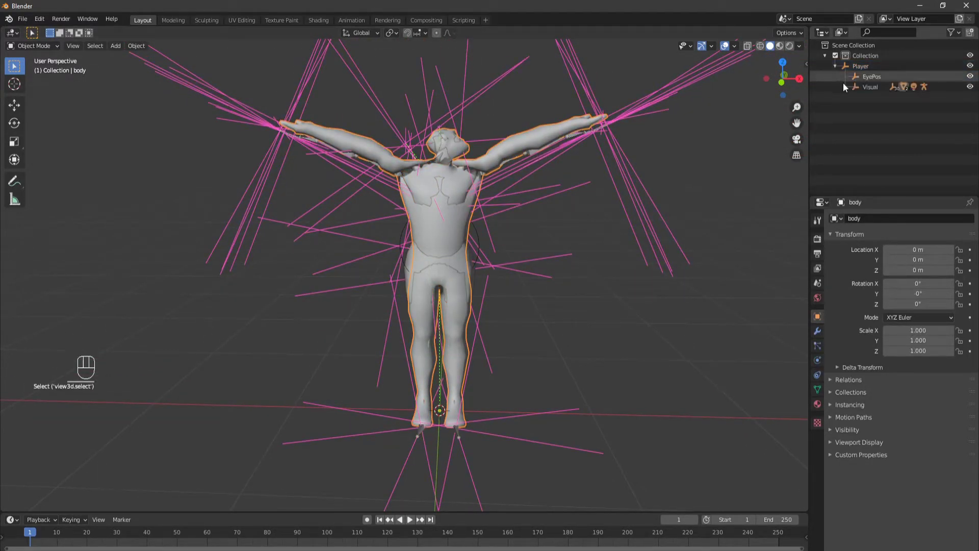
click(846, 87)
click(856, 97)
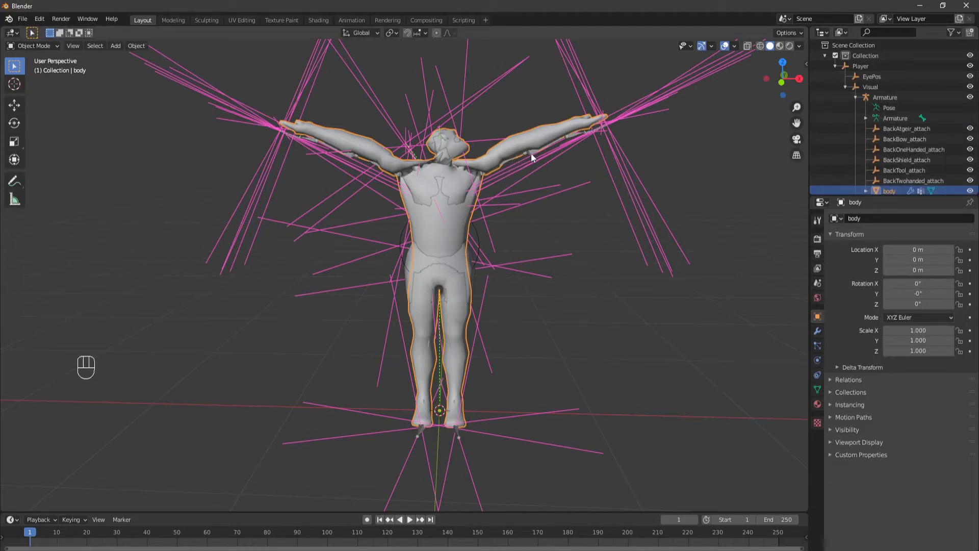
click(879, 99)
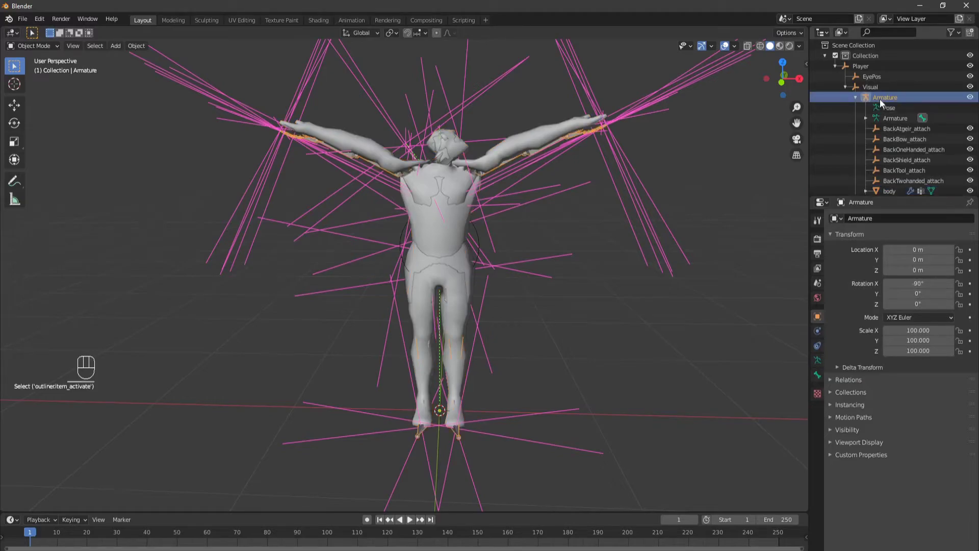
click(45, 47)
click(38, 82)
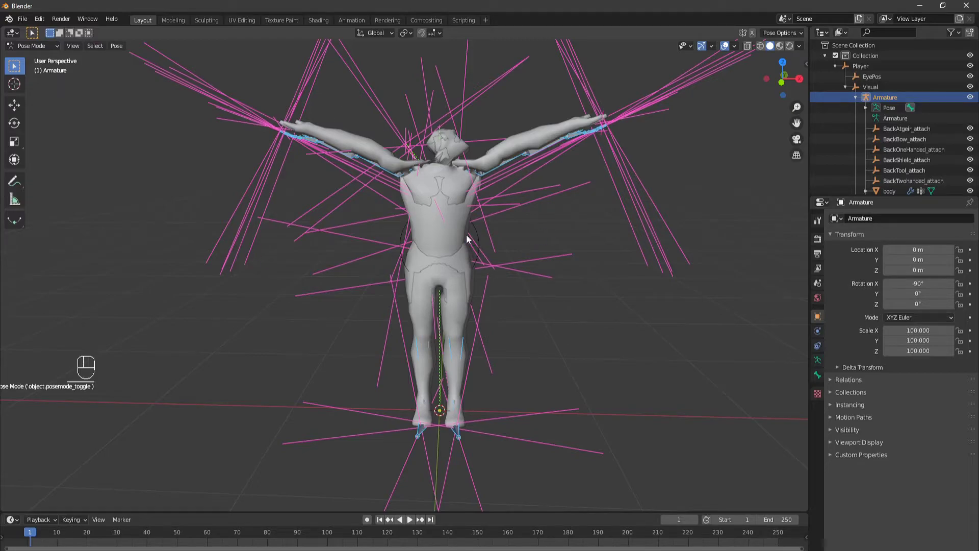
Step: Clear the location, rotation and scale of the Armature's pose, clear all pose transforms, and return to Object Mode
key(alt+g)
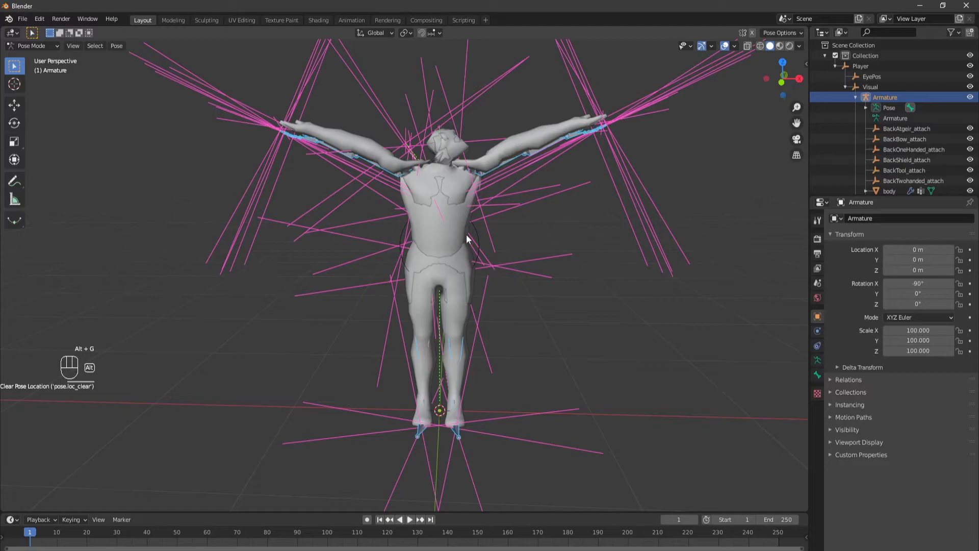
key(alt+r)
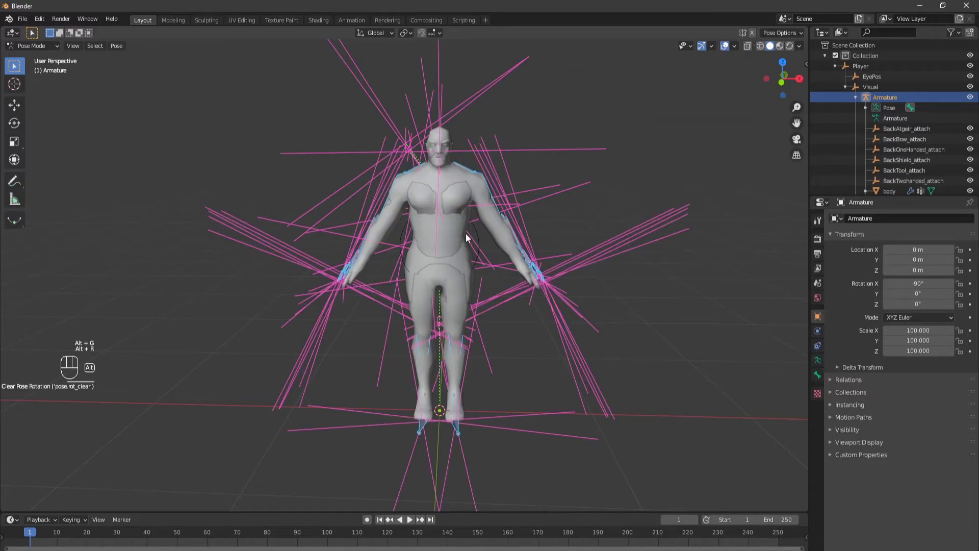
key(alt+s)
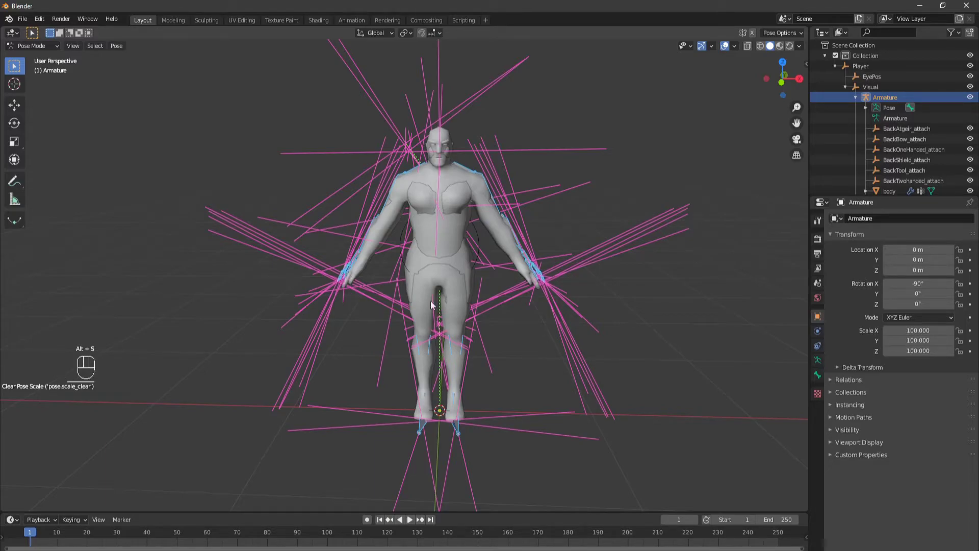
click(123, 48)
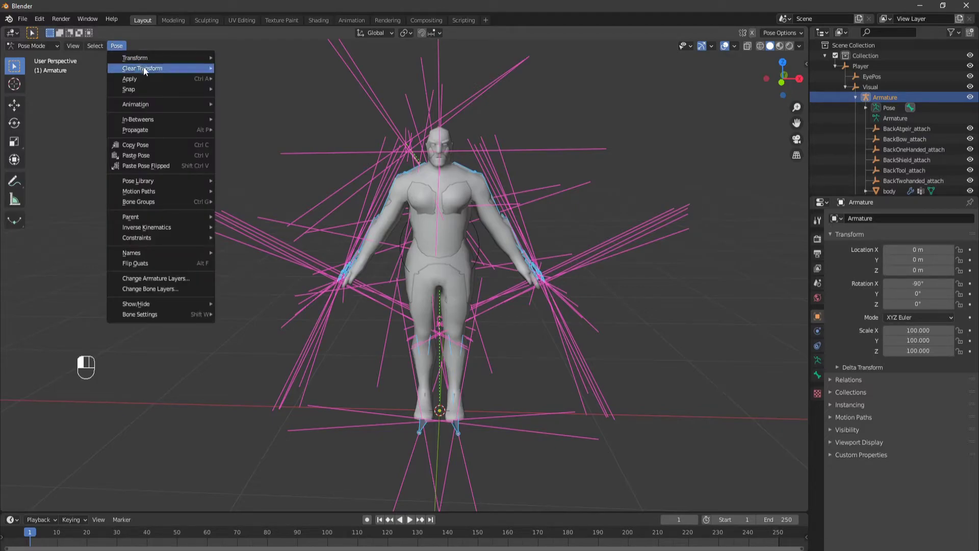
mouse_move(179, 68)
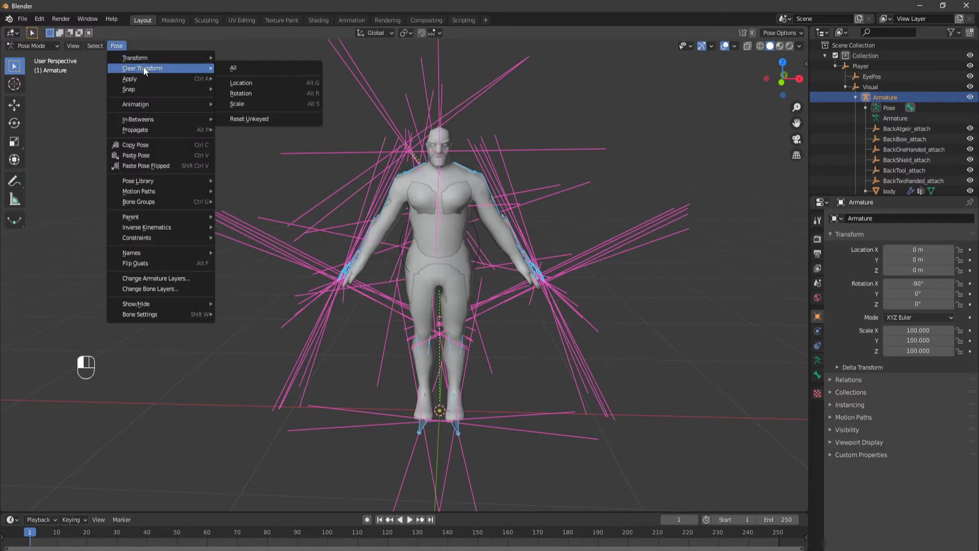
click(247, 69)
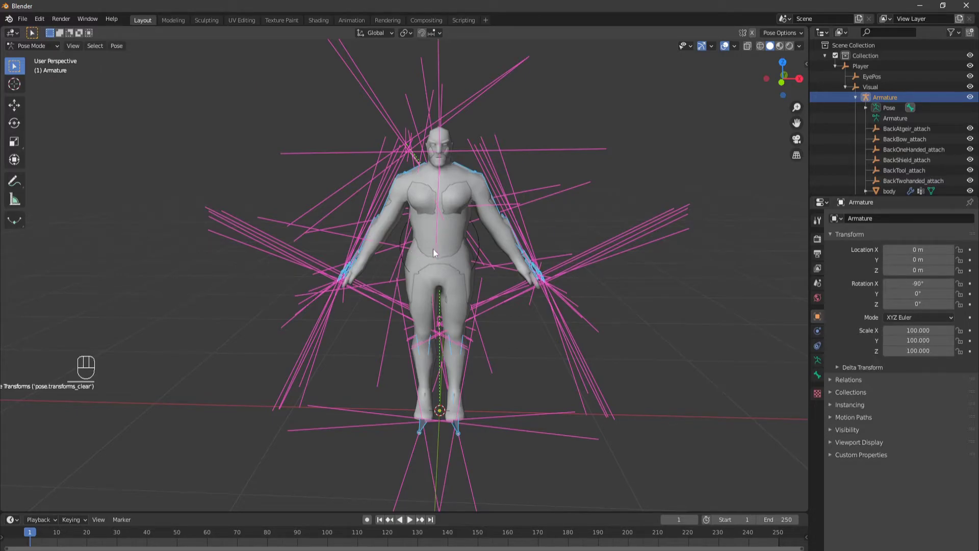
click(45, 48)
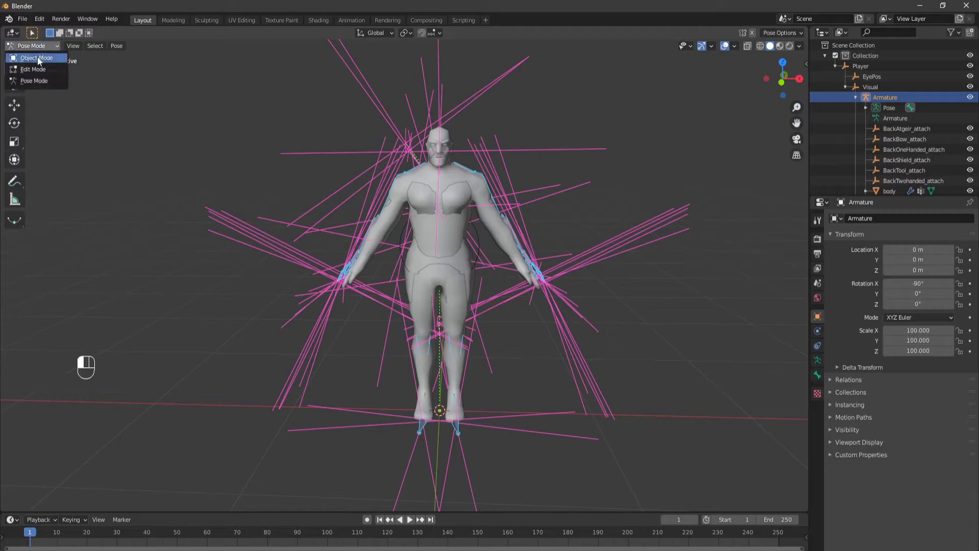
click(38, 62)
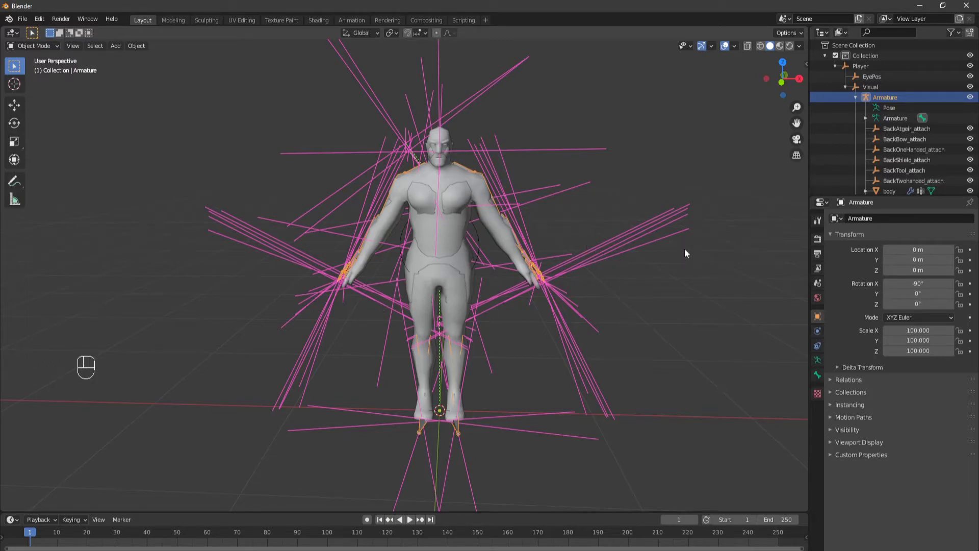
Step: Delete the groups of empties around both of the character's hands
drag(720, 122, 608, 306)
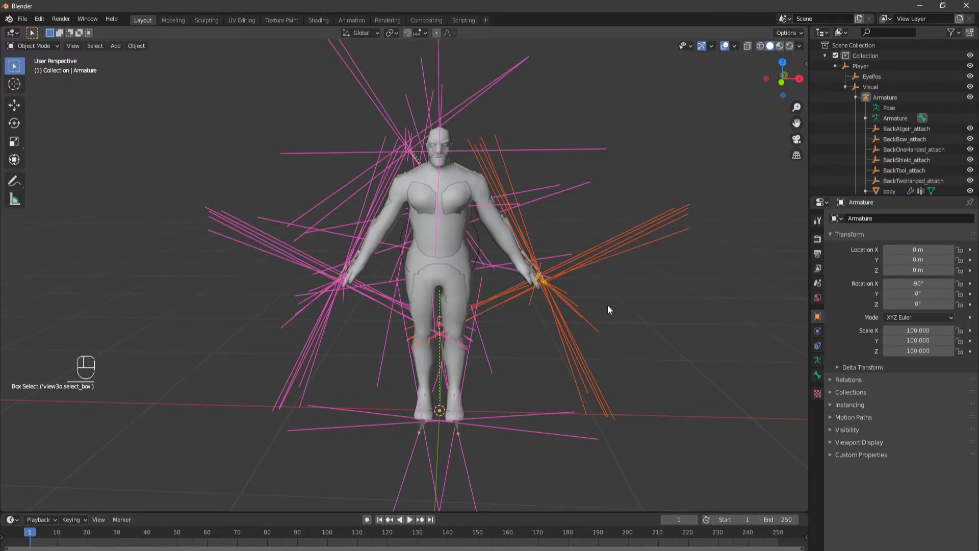
key(x)
click(631, 284)
drag(247, 190, 192, 327)
key(x)
key(x)
click(264, 210)
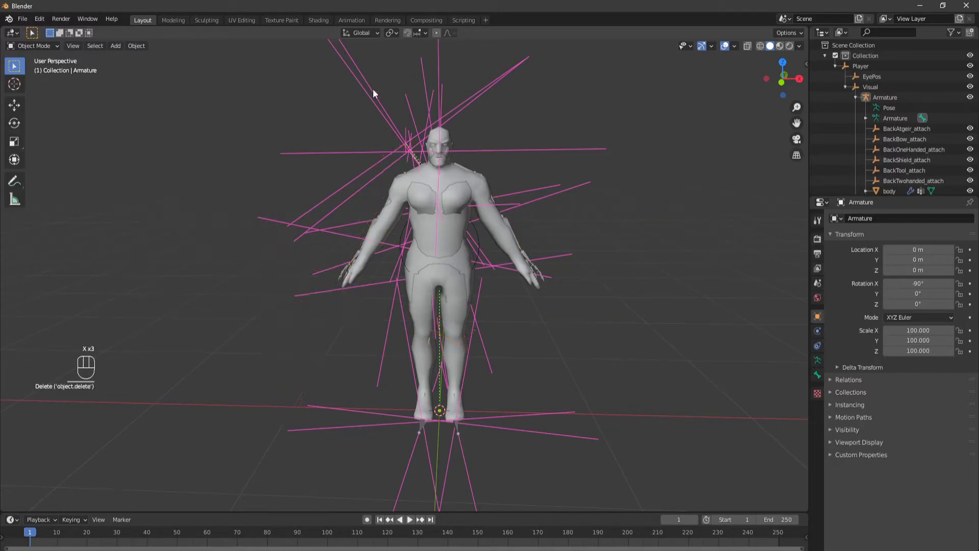
Step: Delete the Jaw_end empty at the character's head
click(376, 86)
click(436, 78)
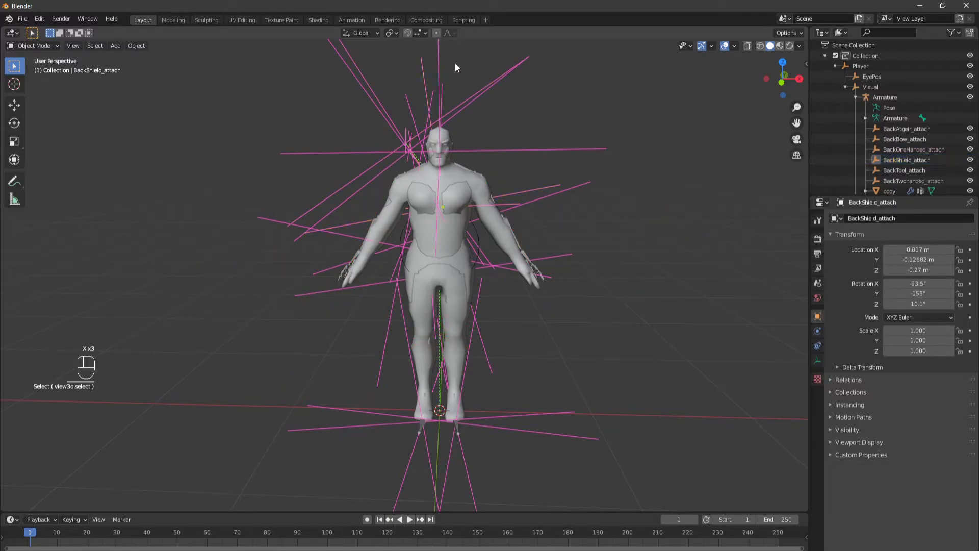
click(437, 91)
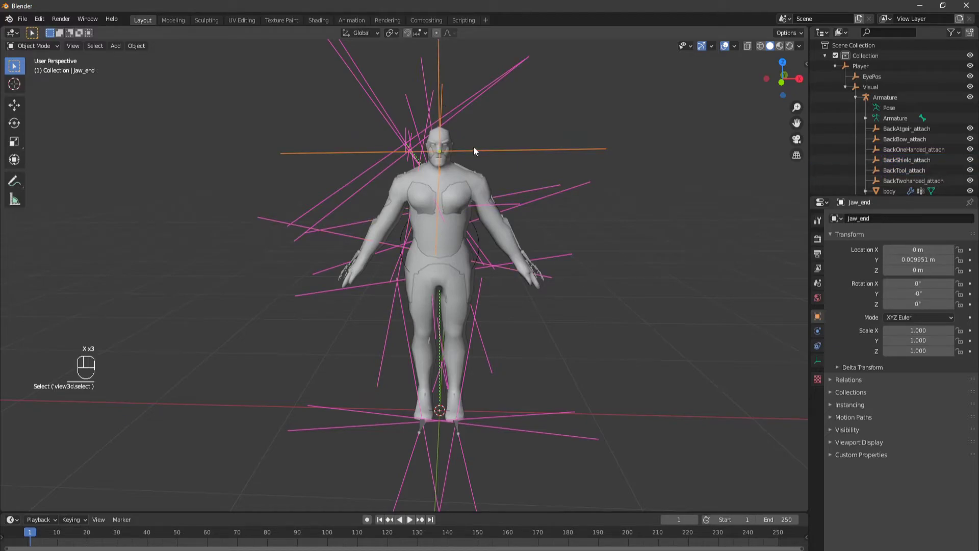
key(x)
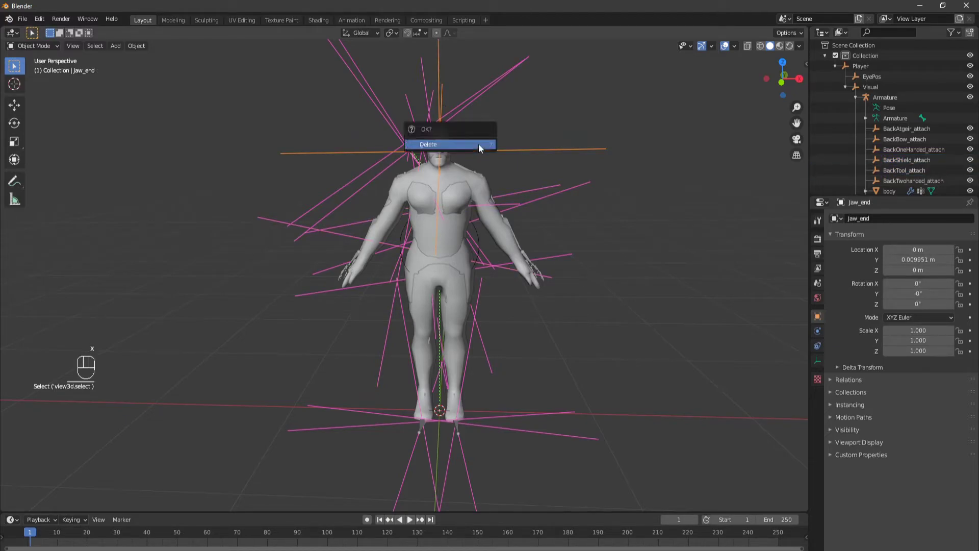
click(478, 143)
Step: Delete the BackTwohanded_attach and BackTool_attach empties
click(456, 121)
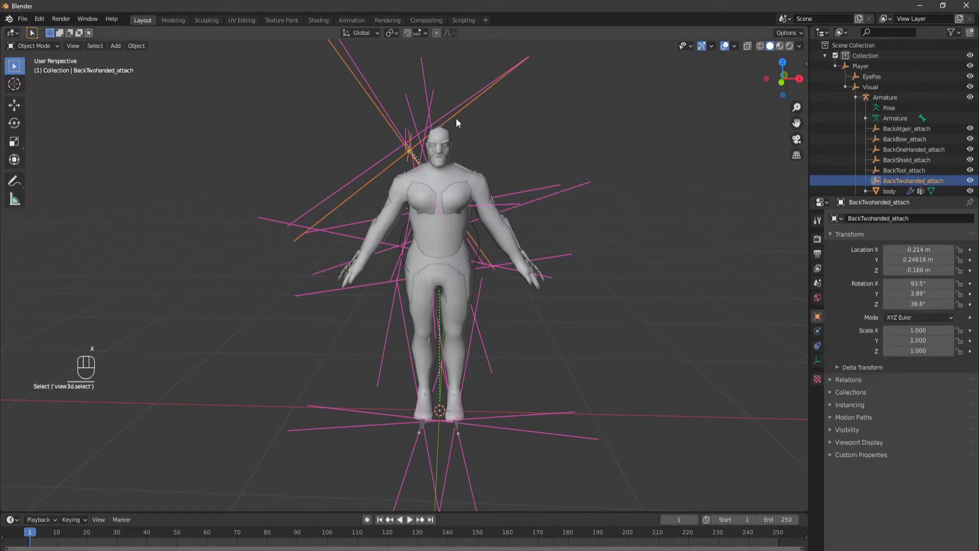
key(x)
click(529, 71)
click(429, 106)
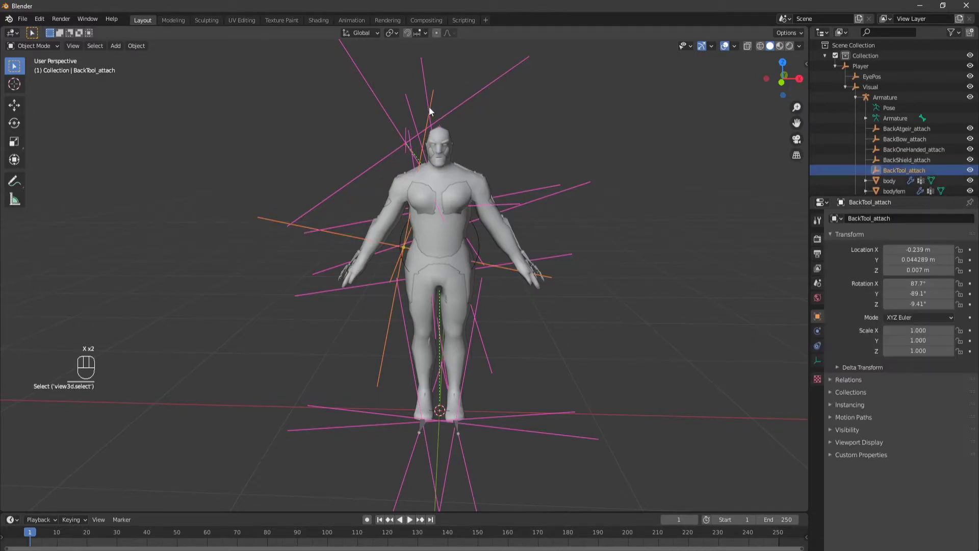
key(x)
click(449, 90)
Step: Delete the remaining back attachment empties: BackBow_attach, BackOneHanded_attach, BackShield_attach and BackAtgeir_attach
click(440, 98)
click(404, 101)
click(423, 94)
click(430, 90)
drag(595, 59, 381, 109)
key(x)
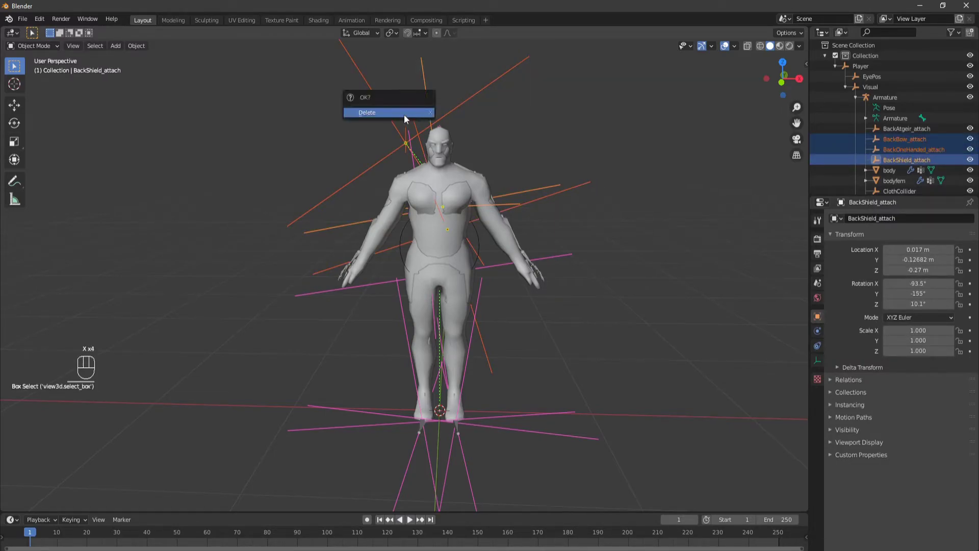
click(405, 114)
click(415, 132)
key(x)
click(415, 133)
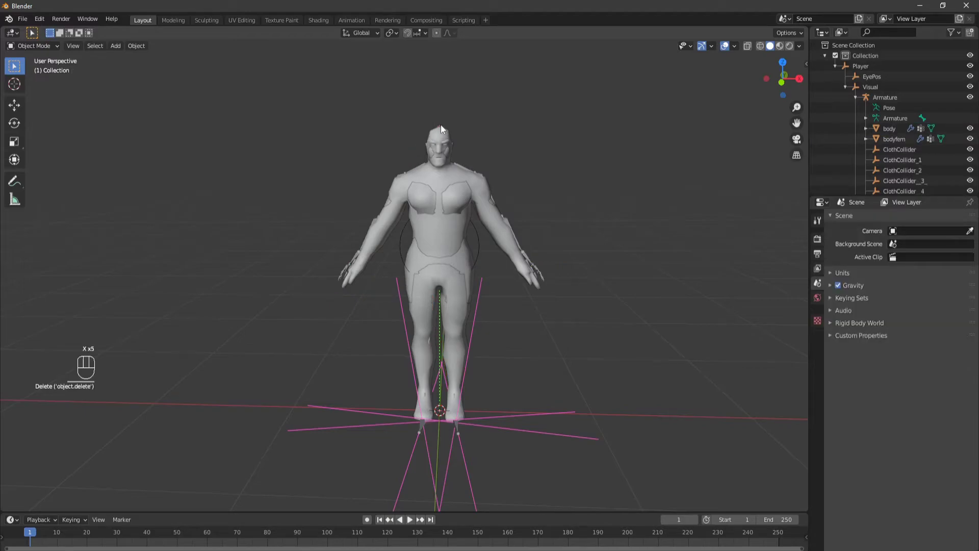
Step: Delete the EyePos empty near the character's head
click(441, 125)
right_click(439, 125)
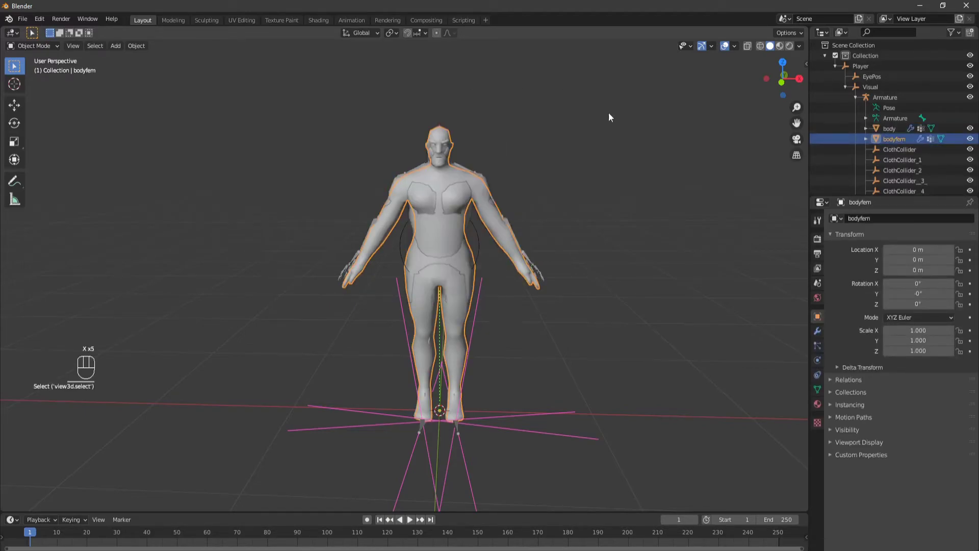
middle_drag(618, 106, 448, 149)
scroll(408, 169, up, 5)
click(381, 186)
key(x)
click(473, 190)
Step: Scale up the Helmet_attach empty at the character's head to about 0.197 on all axes
scroll(488, 177, down, 5)
middle_drag(517, 225, 607, 204)
click(895, 192)
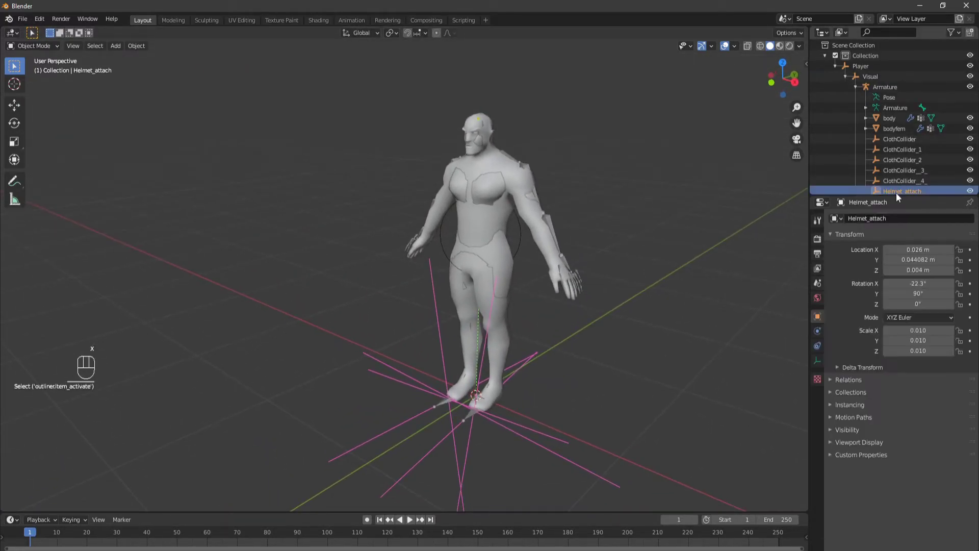
key(s)
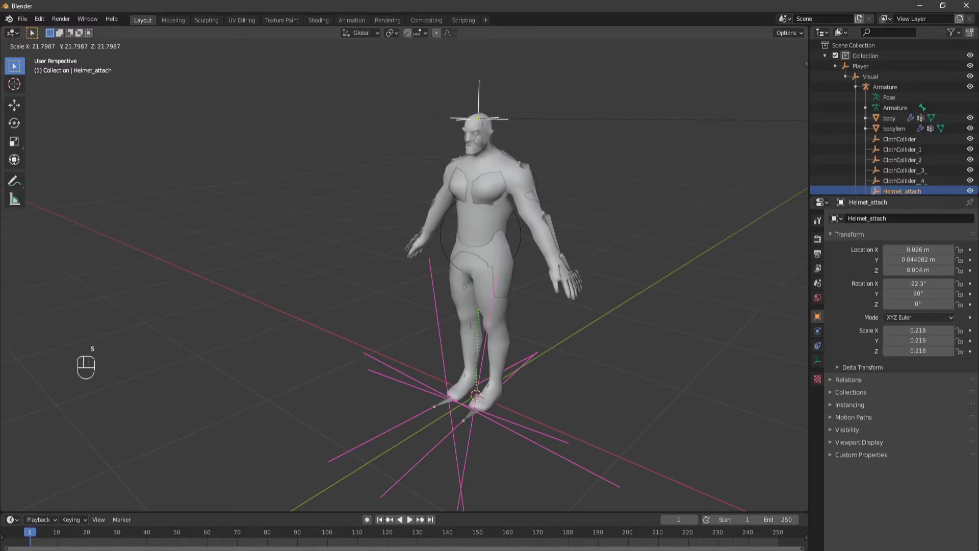
click(510, 200)
middle_drag(410, 181, 427, 103)
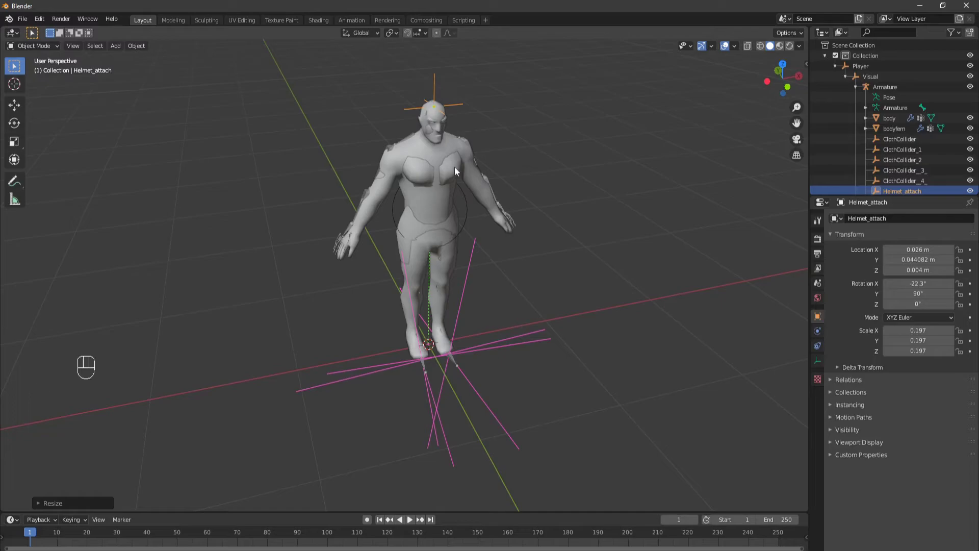
middle_drag(436, 127, 537, 310)
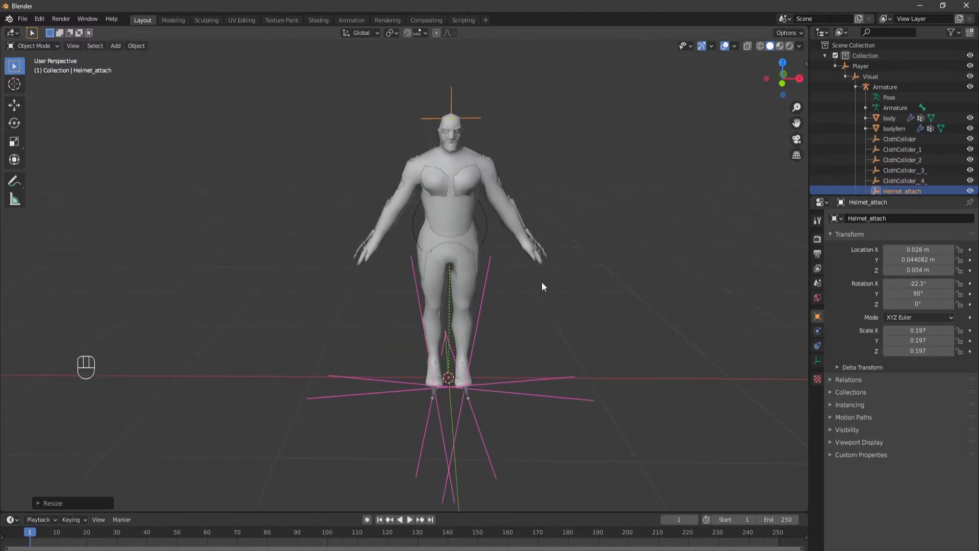
shift+middle_drag(535, 218, 505, 193)
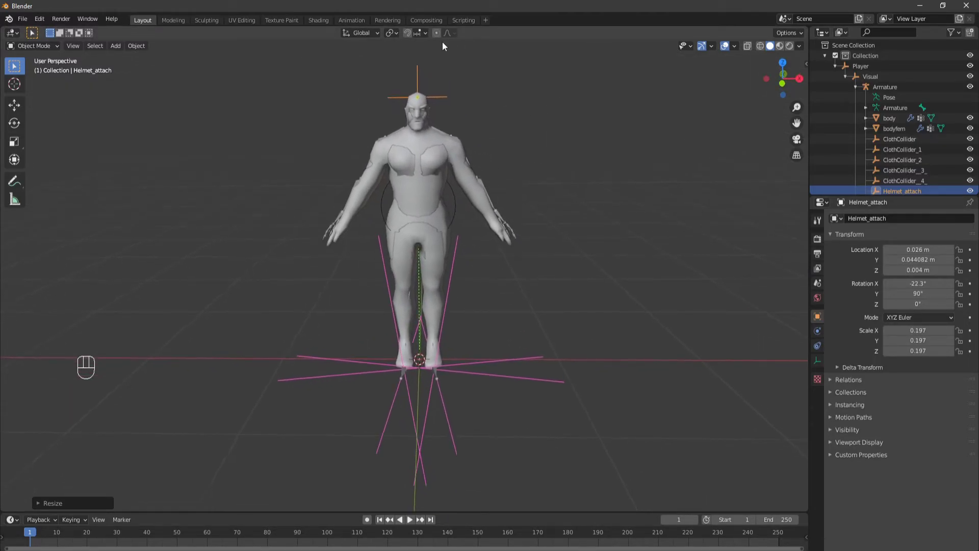
middle_drag(418, 94, 460, 115)
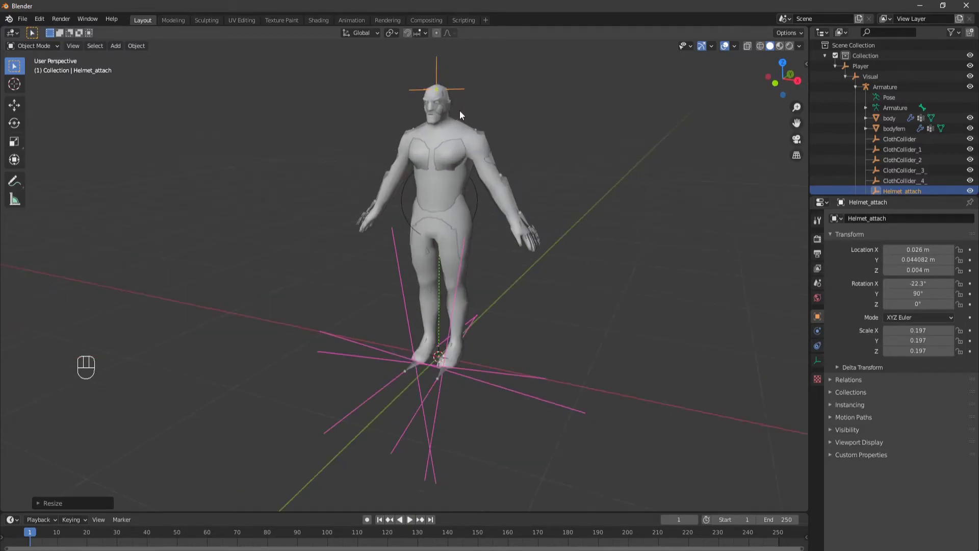
Step: Delete the oversized empties spread around the character's legs and feet, keeping the Helmet_attach empty
drag(562, 357, 518, 416)
key(x)
click(522, 421)
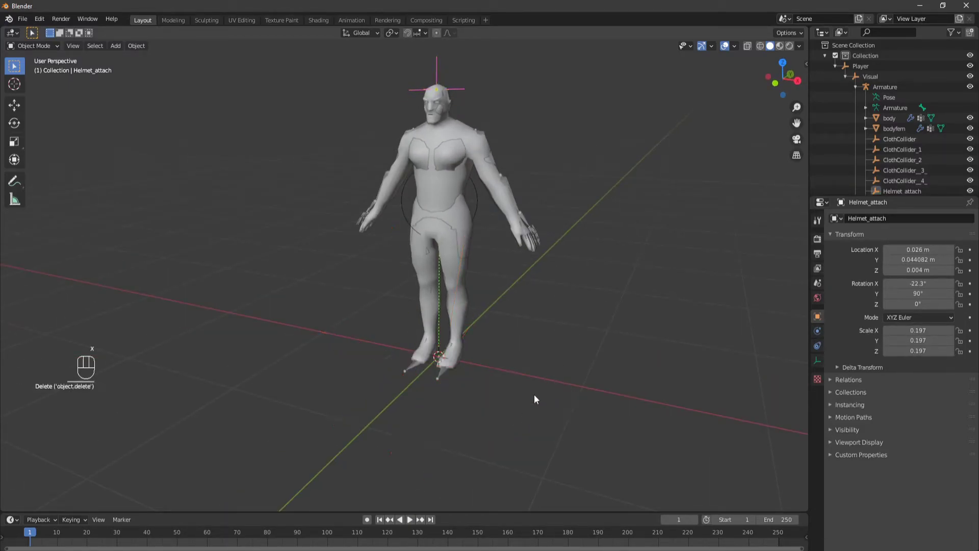
Step: Delete all five cloth collider empties, from ClothCollider through ClothCollider__4_
shift+click(915, 140)
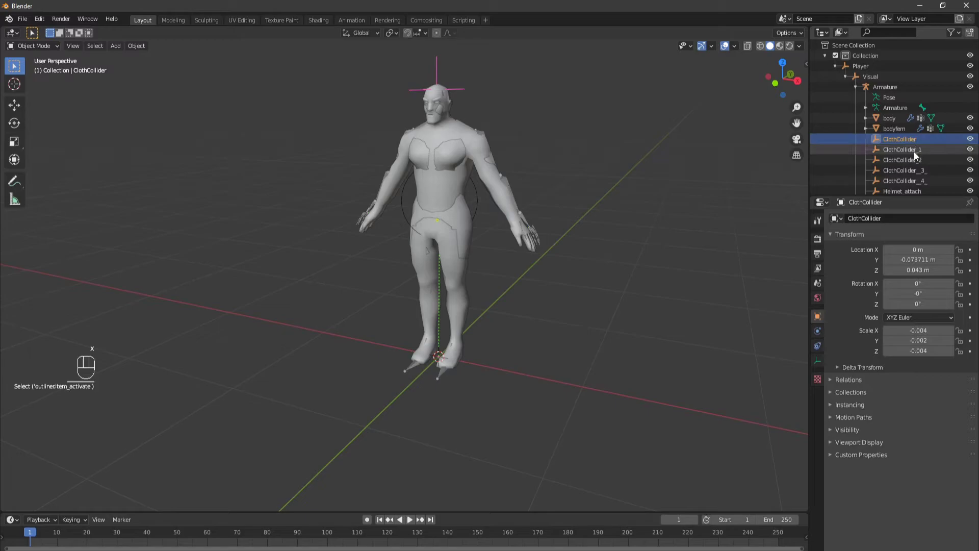
shift+click(919, 182)
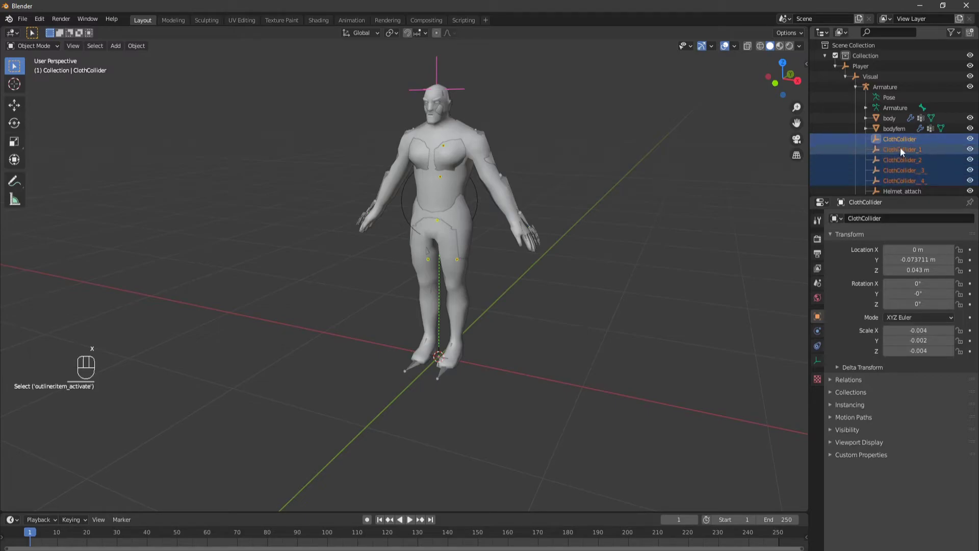
key(x)
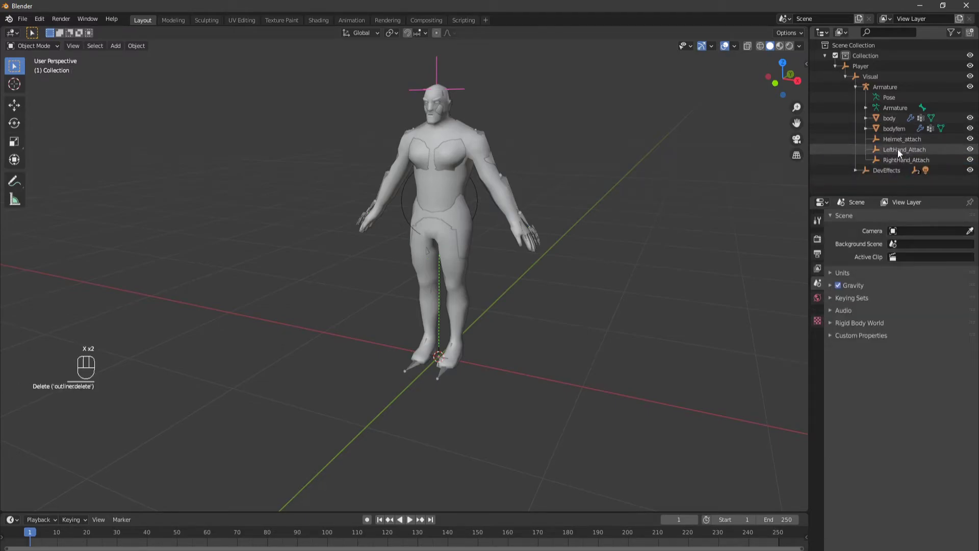
Step: Examine the positions of the LeftHand_Attach and RightHand_Attach empties on the character
shift+click(898, 149)
click(897, 158)
click(901, 150)
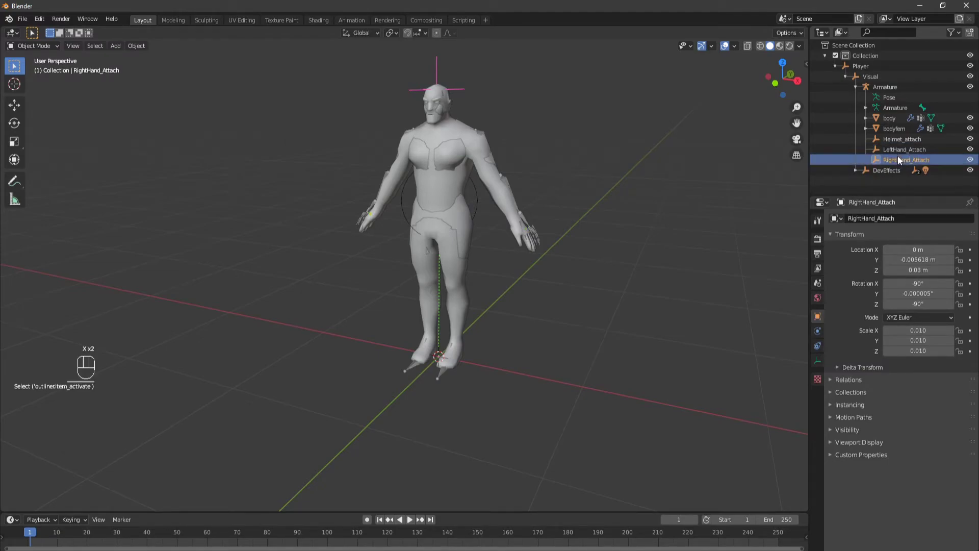
click(896, 158)
click(899, 150)
click(893, 160)
Step: Delete the DevEffects empty and its leftover child objects, including Particle_System and Particle_System_local
click(888, 170)
key(x)
scroll(867, 180, down, 1)
click(861, 182)
key(x)
scroll(862, 183, up, 1)
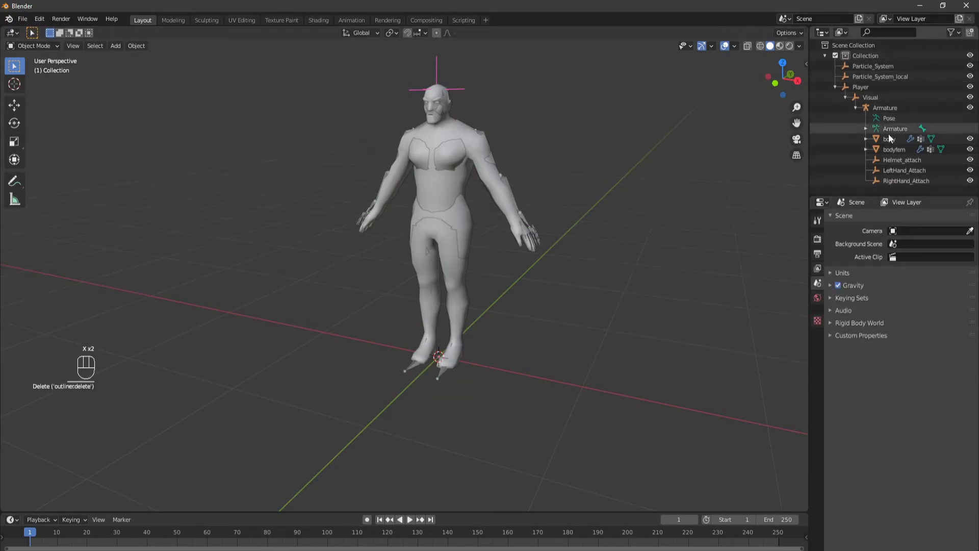
click(883, 69)
key(x)
click(880, 69)
key(x)
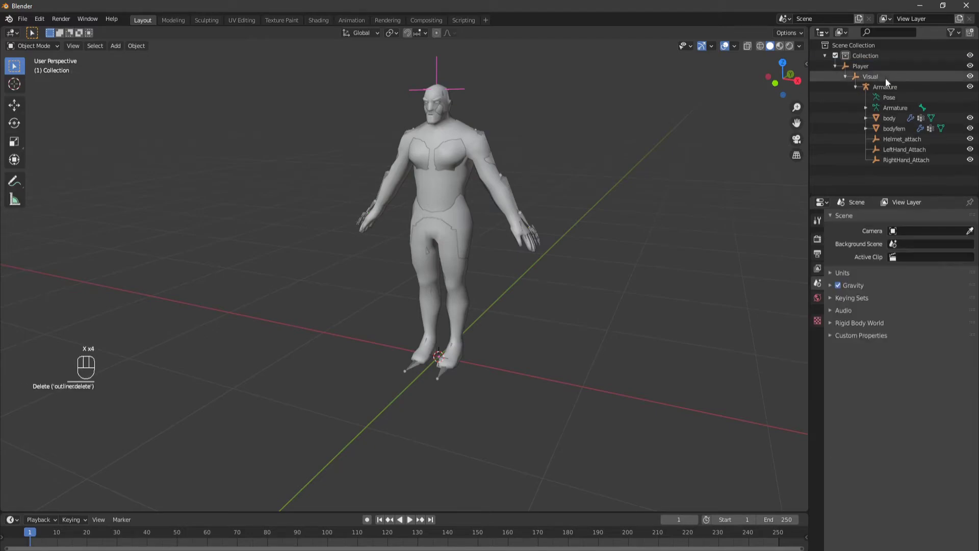
Step: Hide the body mesh and examine from the front how bodyfem lines up with the armature's bones
click(893, 118)
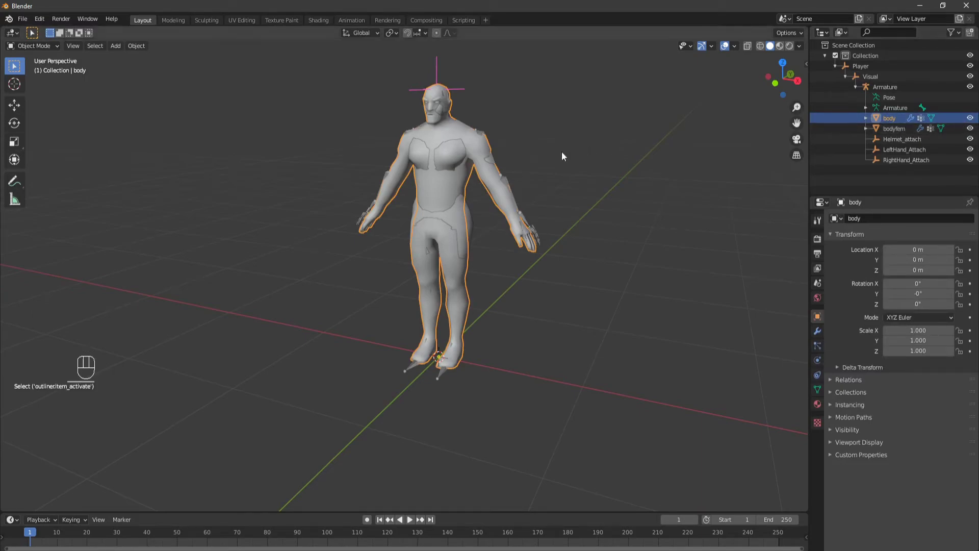
click(895, 127)
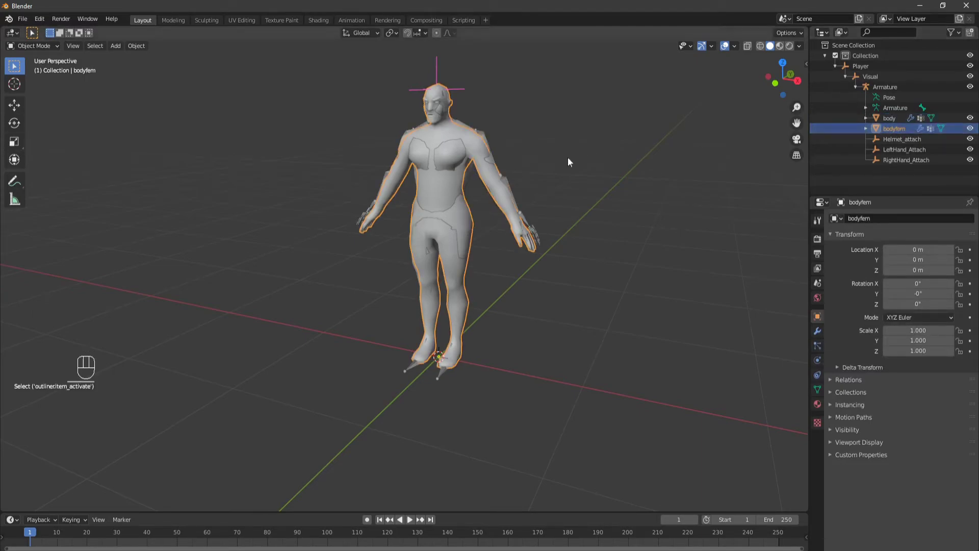
click(970, 118)
middle_drag(555, 171, 592, 163)
key(KP_1)
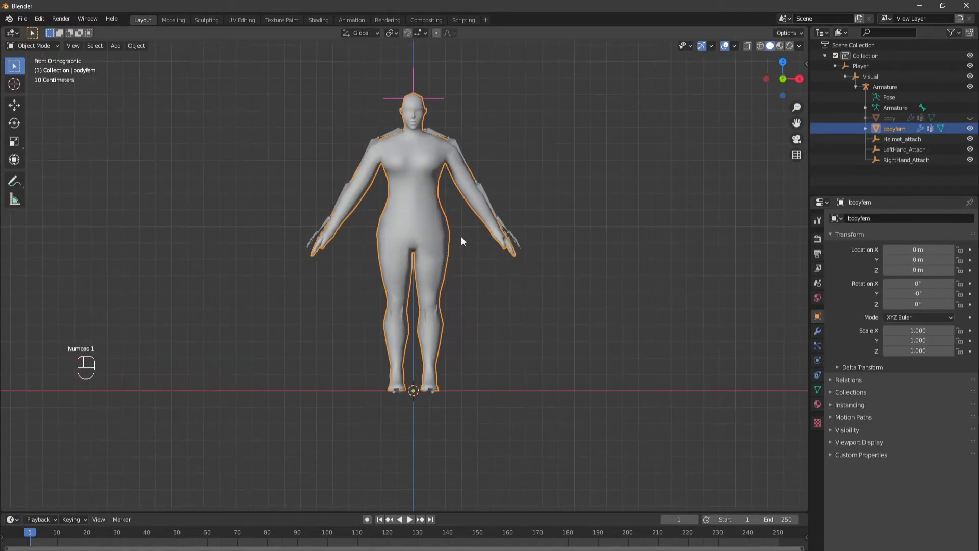
scroll(449, 230, up, 4)
scroll(456, 227, down, 2)
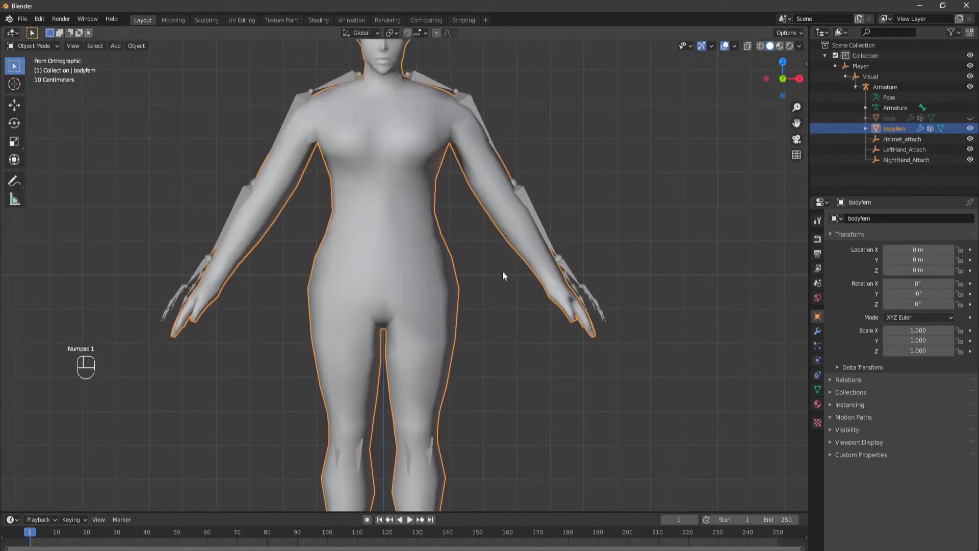
Step: Set the Armature to display In Front of the meshes and unhide the body mesh
click(518, 216)
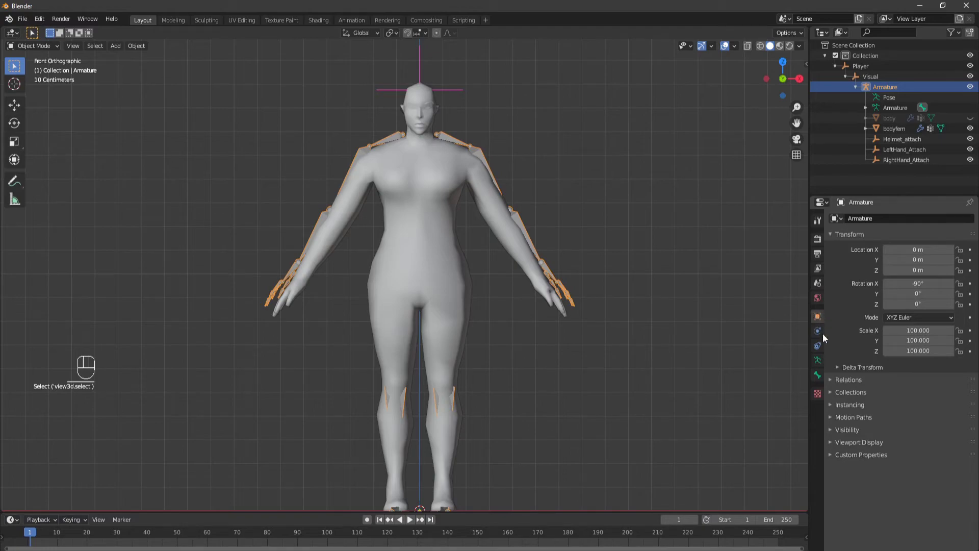
click(830, 443)
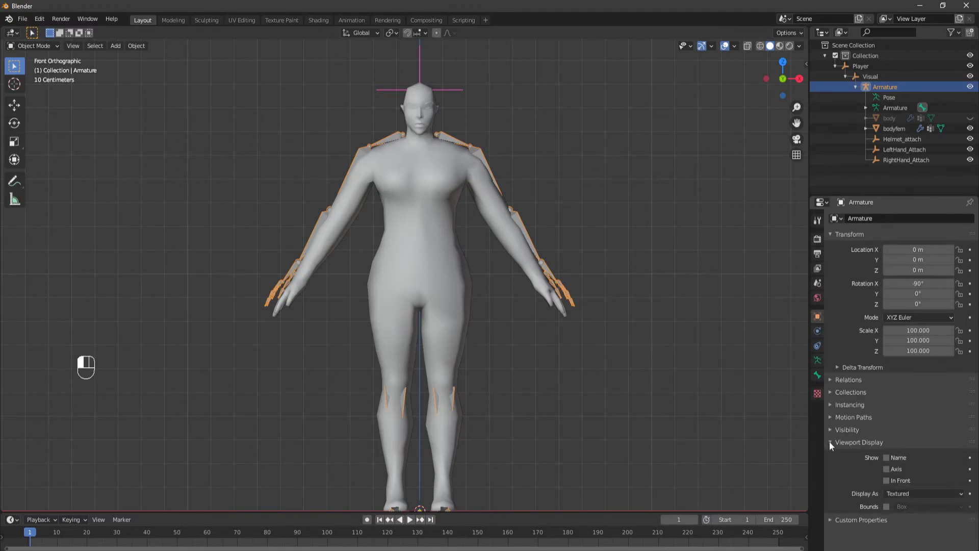
click(888, 482)
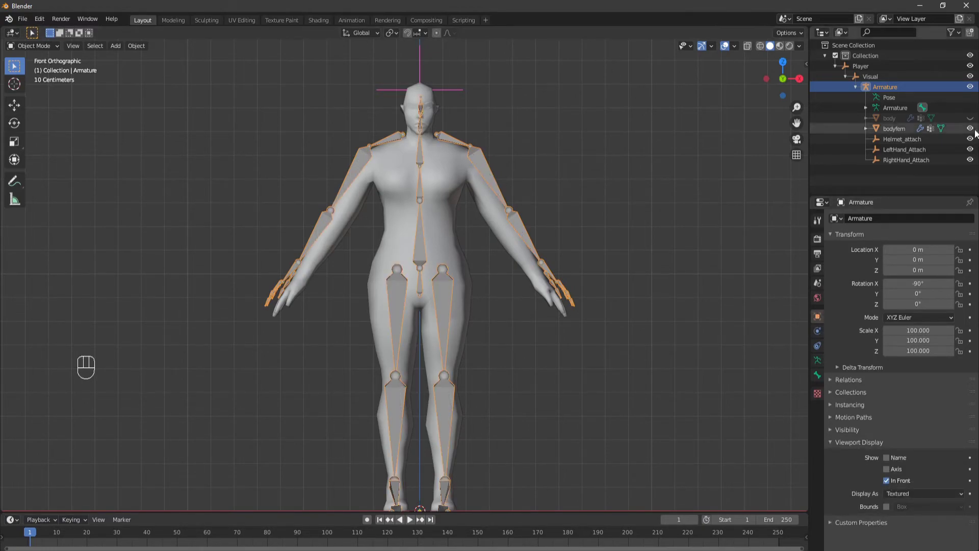
click(970, 118)
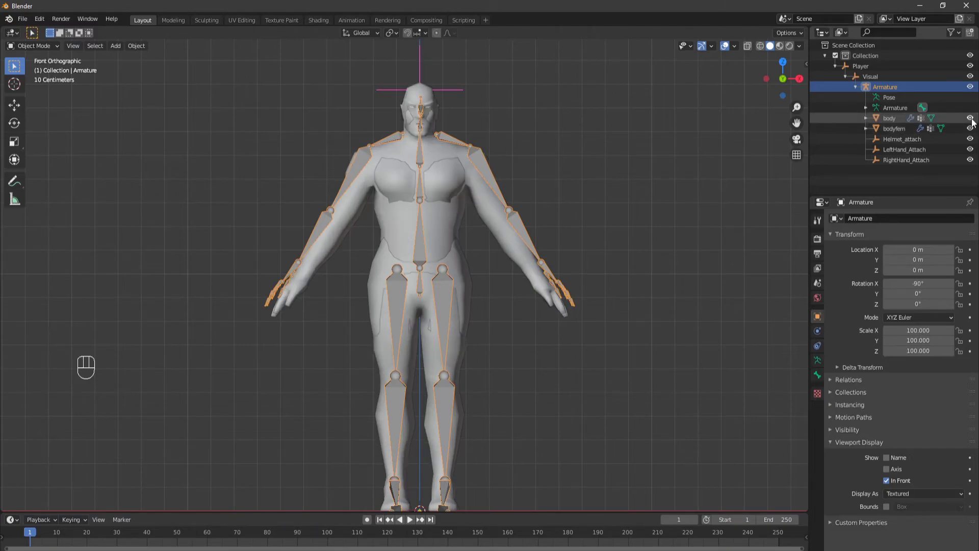
Step: Scale the body and bodyfem meshes together by 1.05 and check their fit against the bones
click(892, 118)
ctrl+click(894, 128)
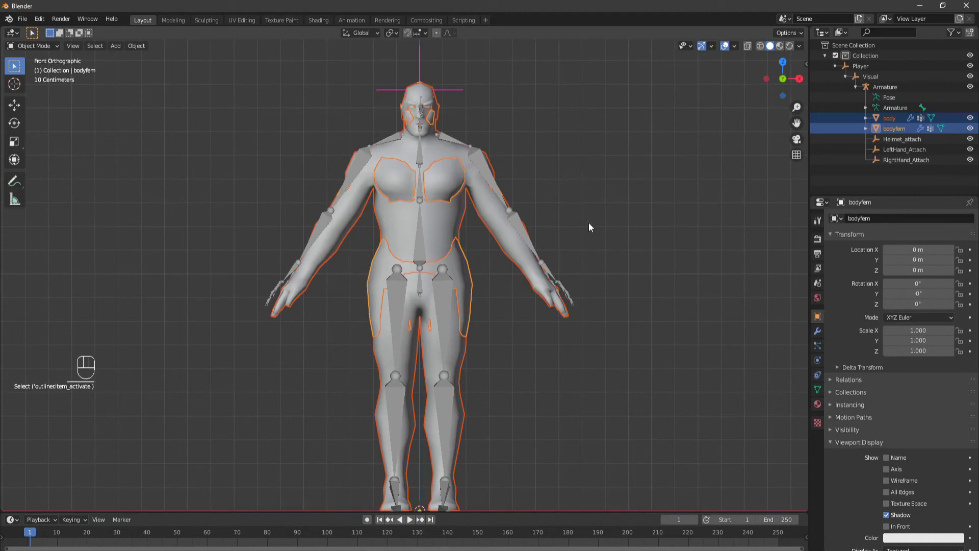
key(s)
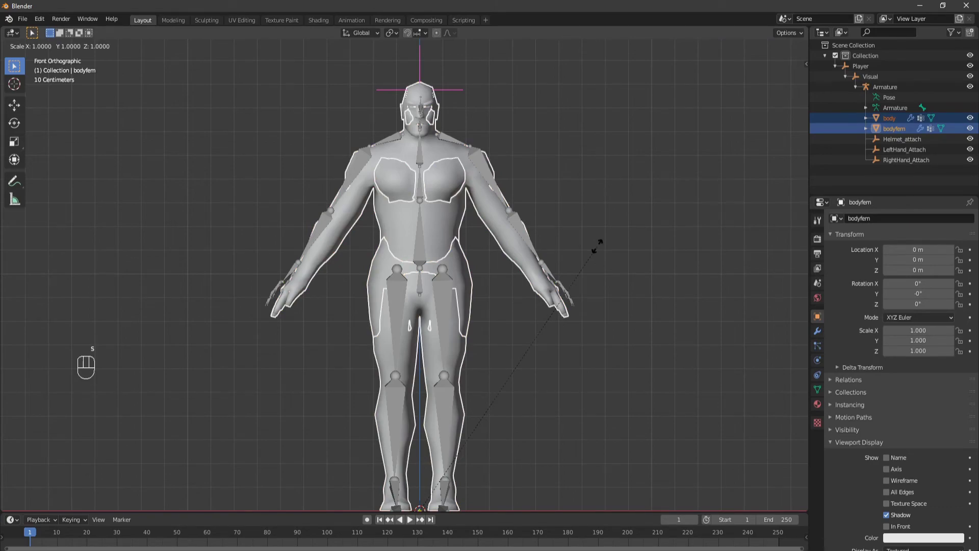
text(1.05)
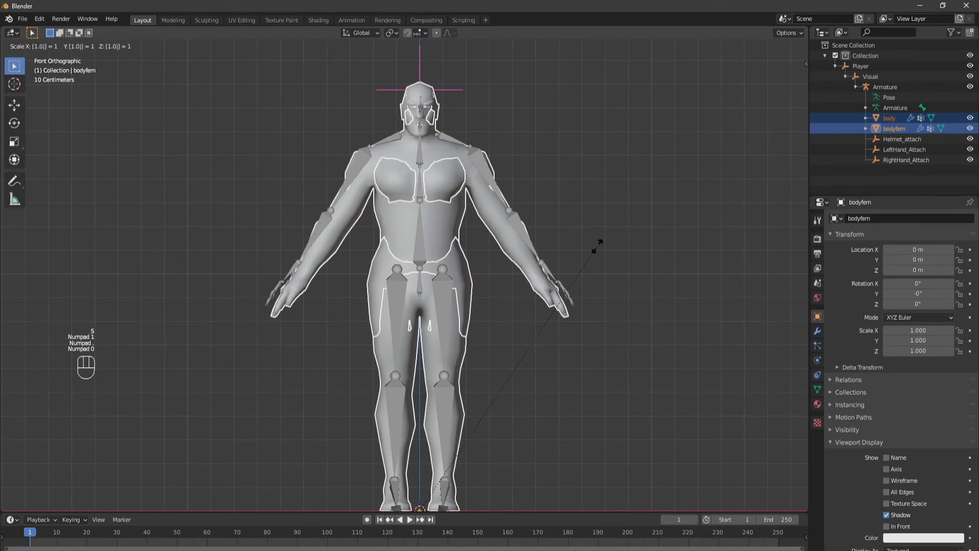
key(KP_Enter)
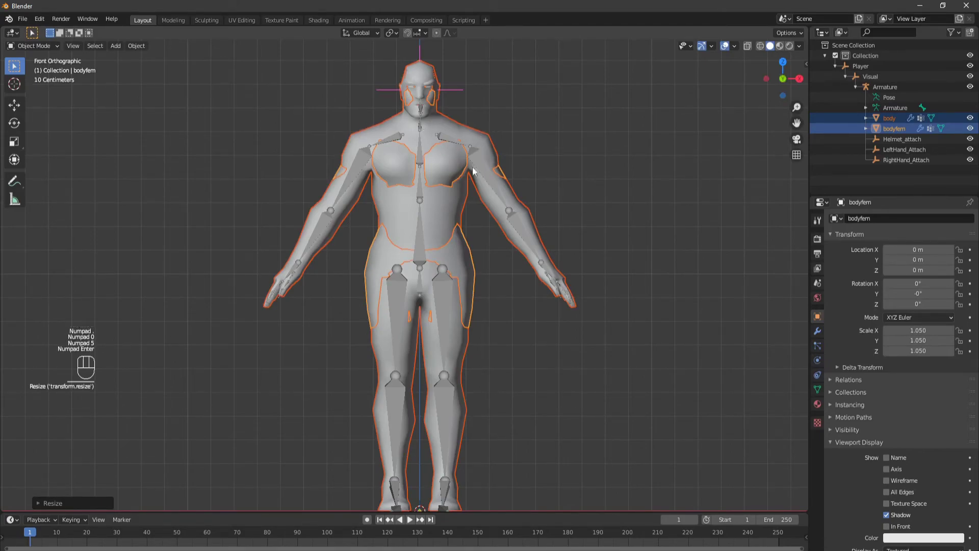
middle_drag(472, 158, 468, 312)
click(575, 166)
scroll(443, 153, up, 4)
scroll(437, 130, down, 6)
scroll(465, 264, up, 3)
middle_drag(465, 264, 431, 247)
Step: With the Armature selected, create a new Python script that imports bpy and prints bone.name for each bone in bpy.context.active_object.pose.bones
click(432, 243)
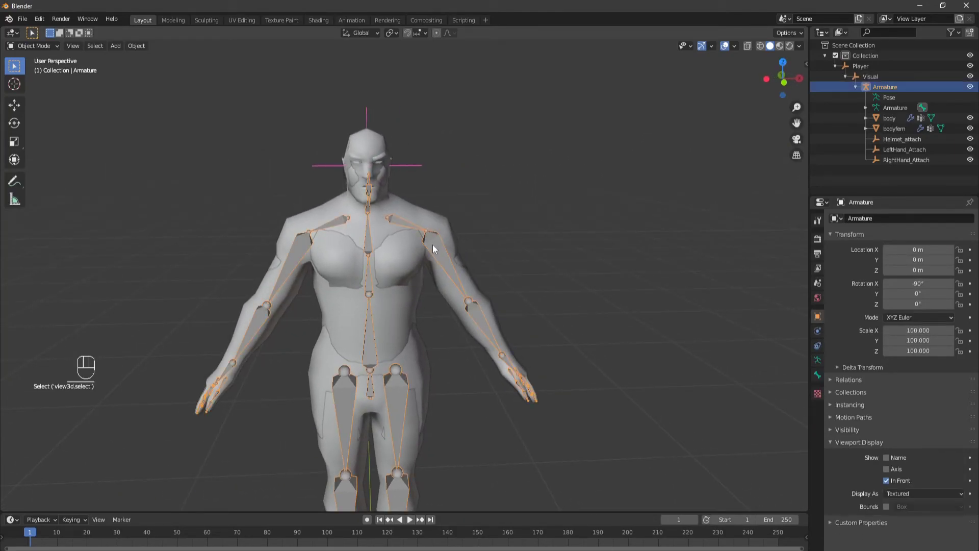
click(463, 20)
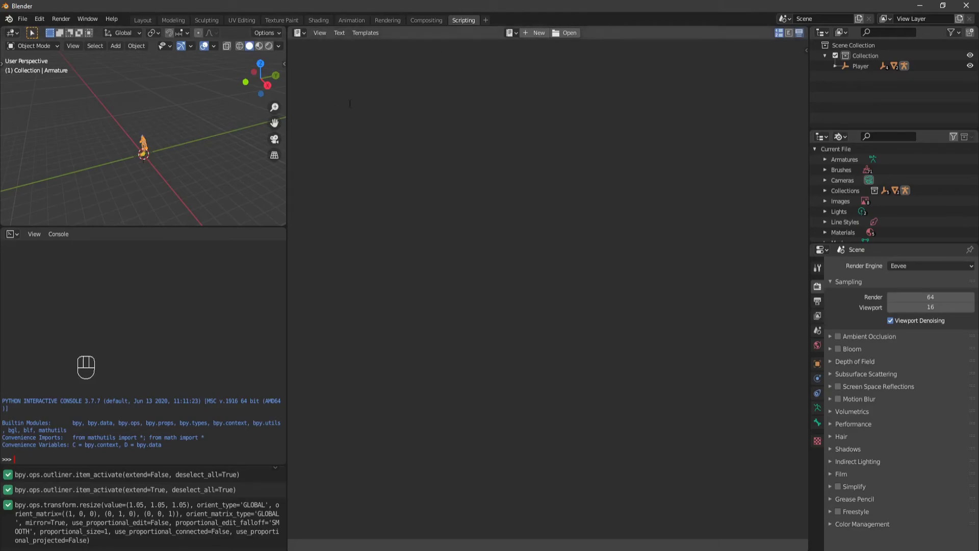
click(530, 33)
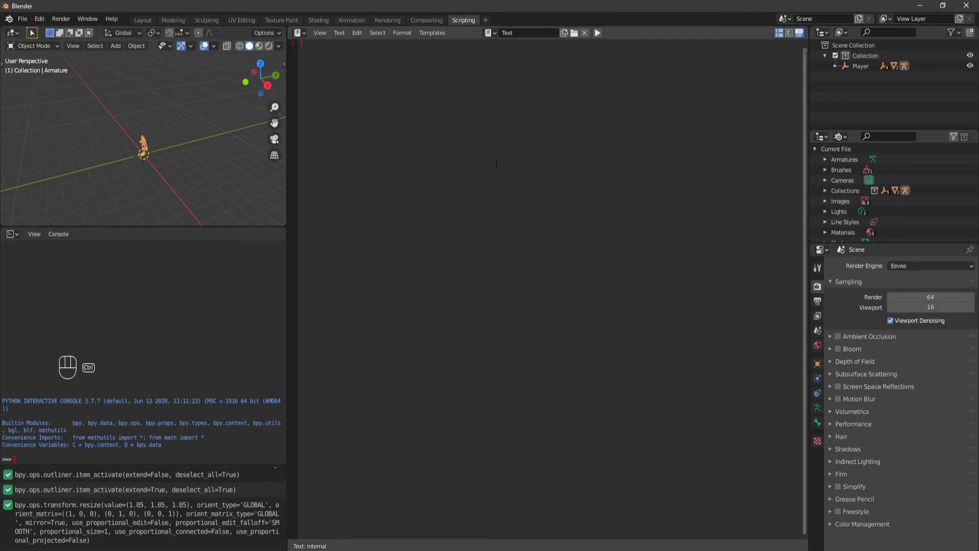
text(import bpy  for bone in bpy.context.active_object.pose.bones:     print(bone.name))
scroll(118, 146, up, 10)
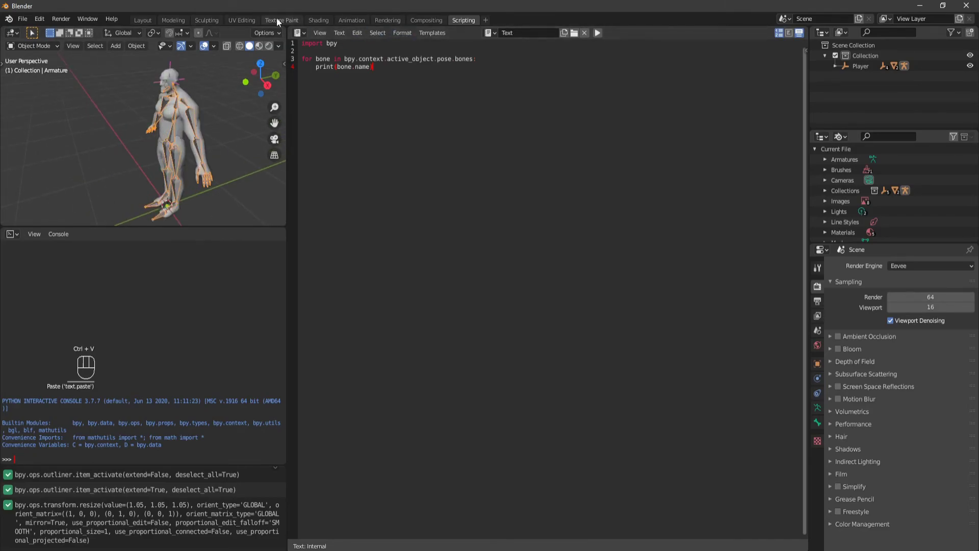
Step: Show the system console and run the bone-name script
click(94, 19)
click(117, 127)
click(84, 20)
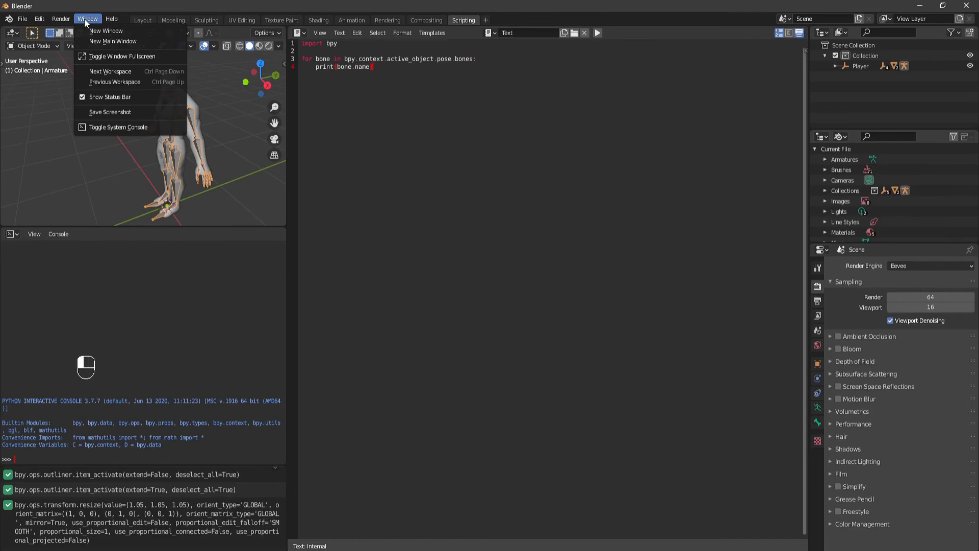
click(120, 128)
drag(286, 97, 421, 191)
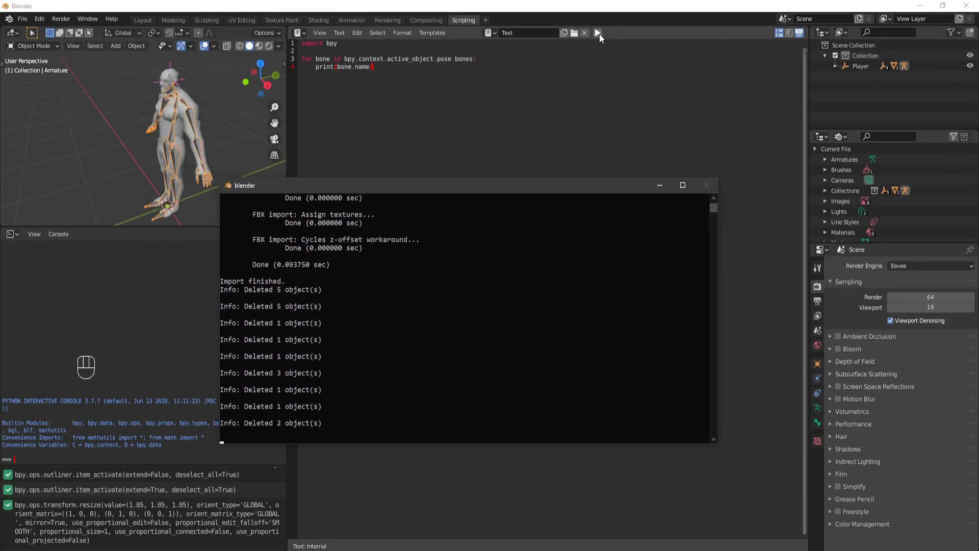
click(599, 34)
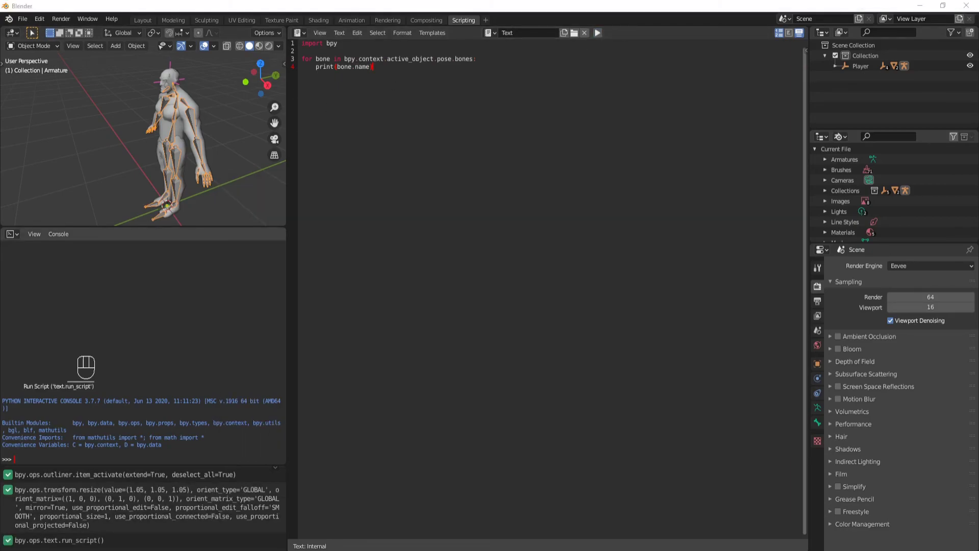
Step: Bring the system console to the front, enlarge and reposition it, and examine the printed bone order
key(alt+Tab)
drag(418, 180, 420, 15)
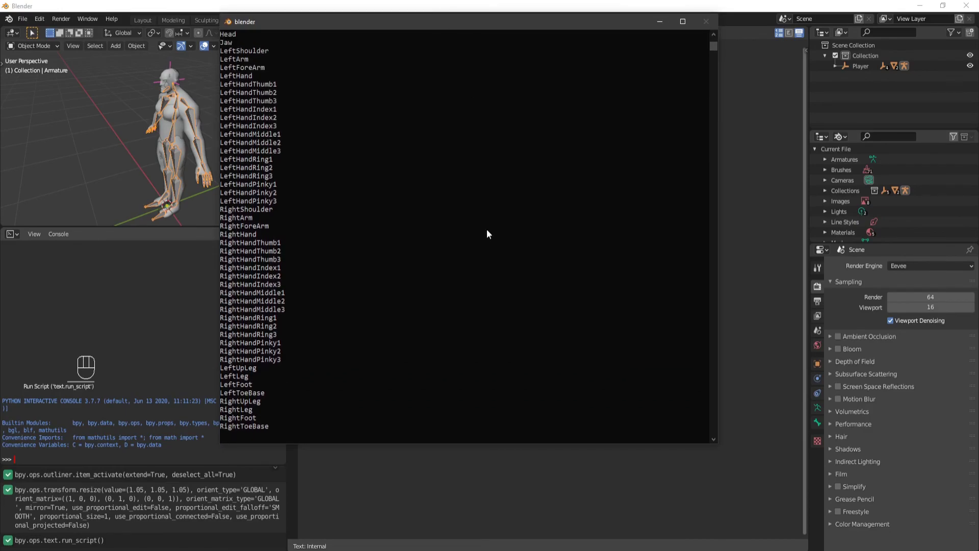
drag(420, 442, 428, 522)
scroll(378, 232, up, 2)
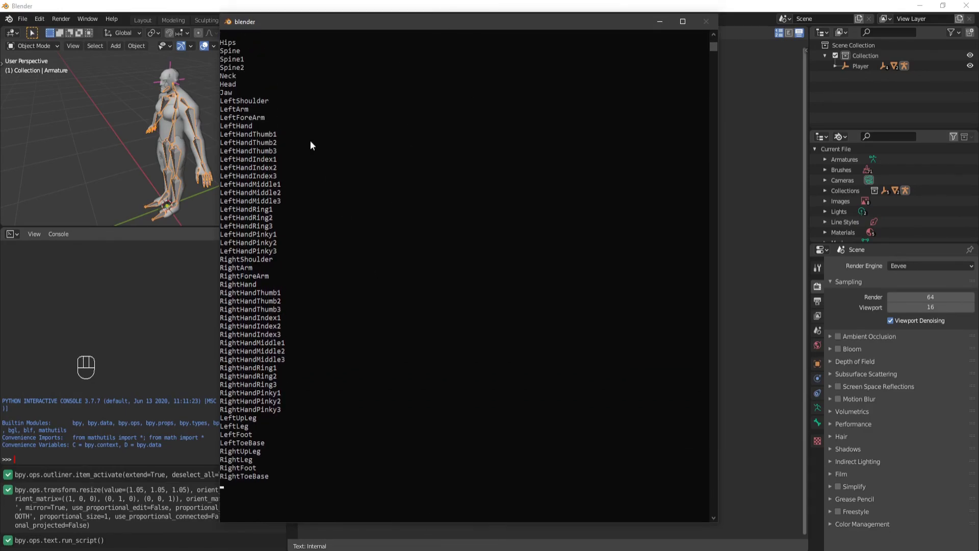
drag(443, 24, 272, 27)
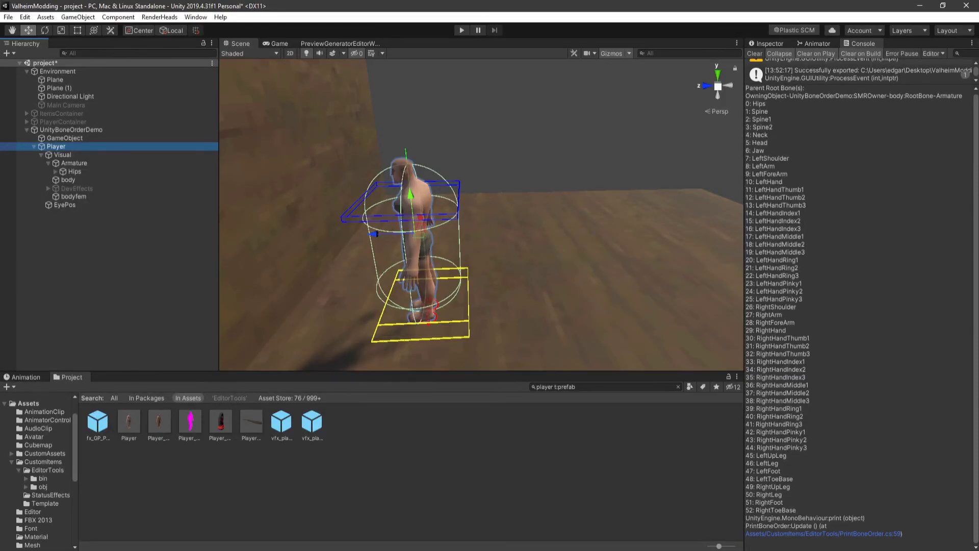
Step: Place Blender's system console beside Unity's Console and compare the two printed bone orders from Hips to RightToeBase
key(alt+Tab)
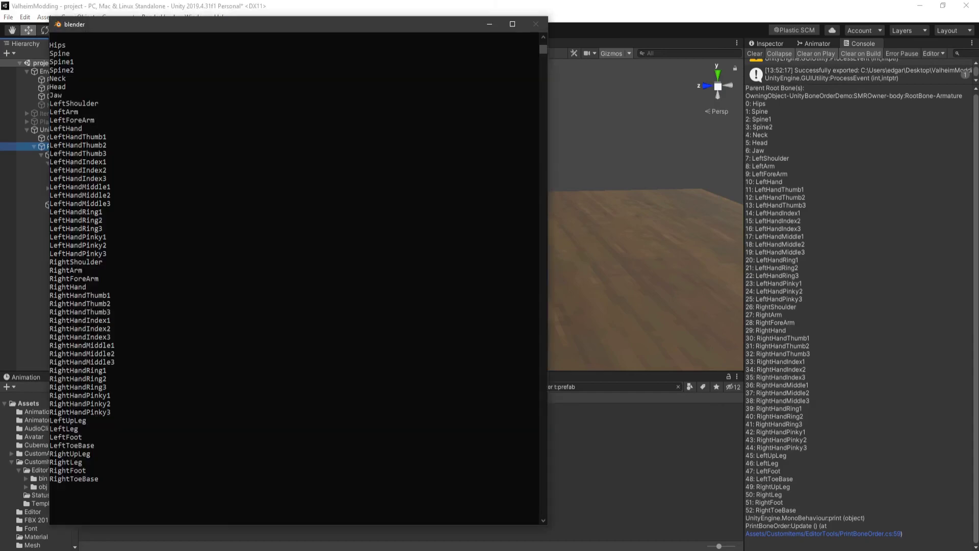
drag(331, 30, 530, 57)
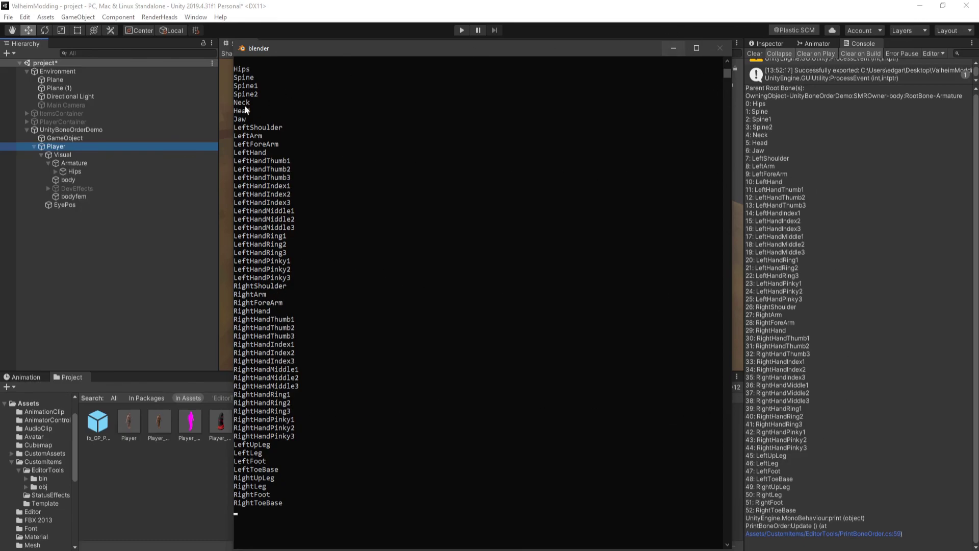
Step: Return to Blender's Layout workspace and hide the system console
key(alt+Tab)
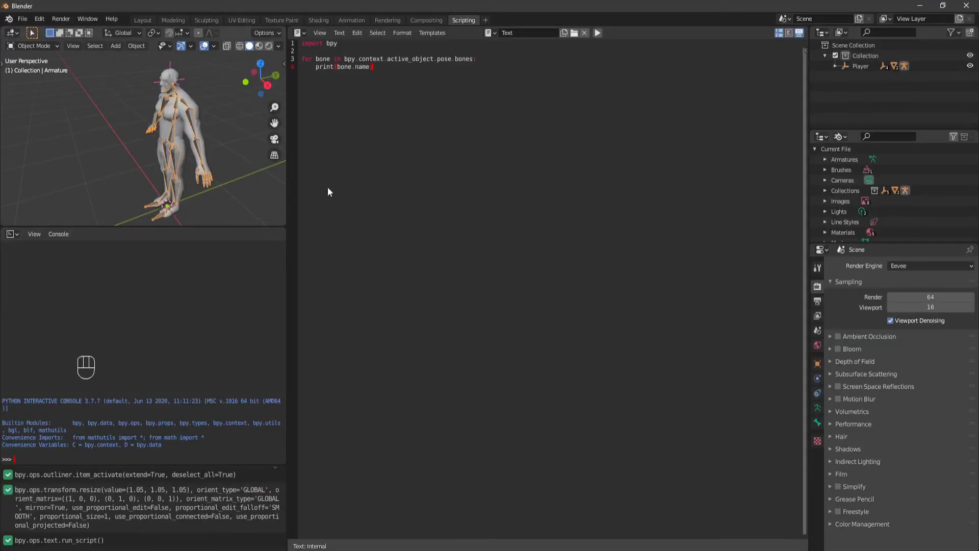
click(143, 20)
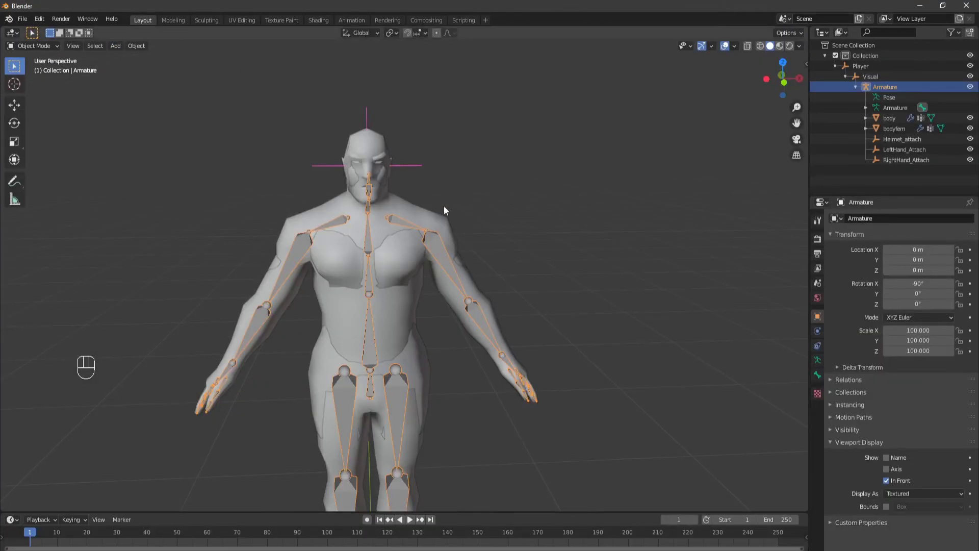
click(86, 20)
click(106, 129)
Step: Deselect the Armature and inspect the body meshes and bones from the front and the side
middle_drag(127, 153, 513, 199)
shift+click(583, 193)
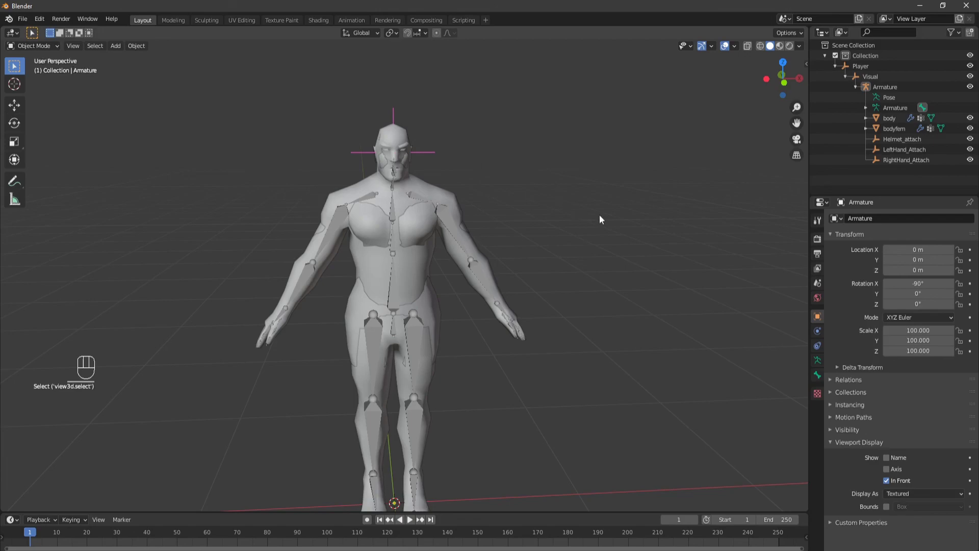
middle_drag(663, 240, 442, 178)
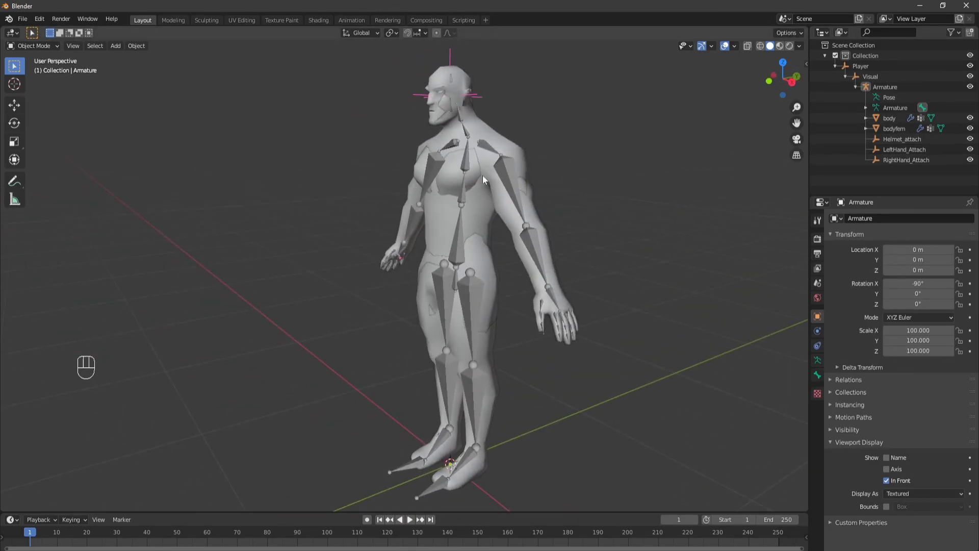
middle_drag(522, 246, 584, 210)
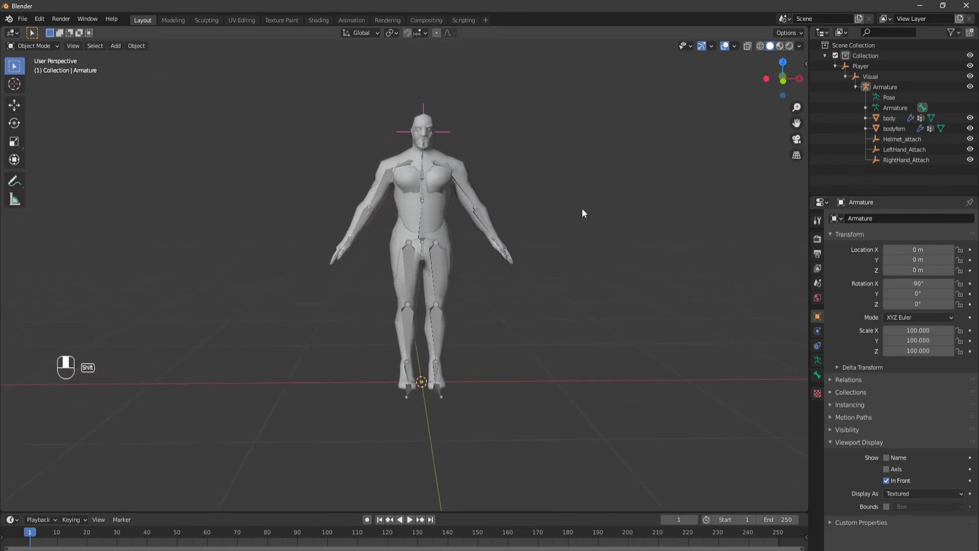